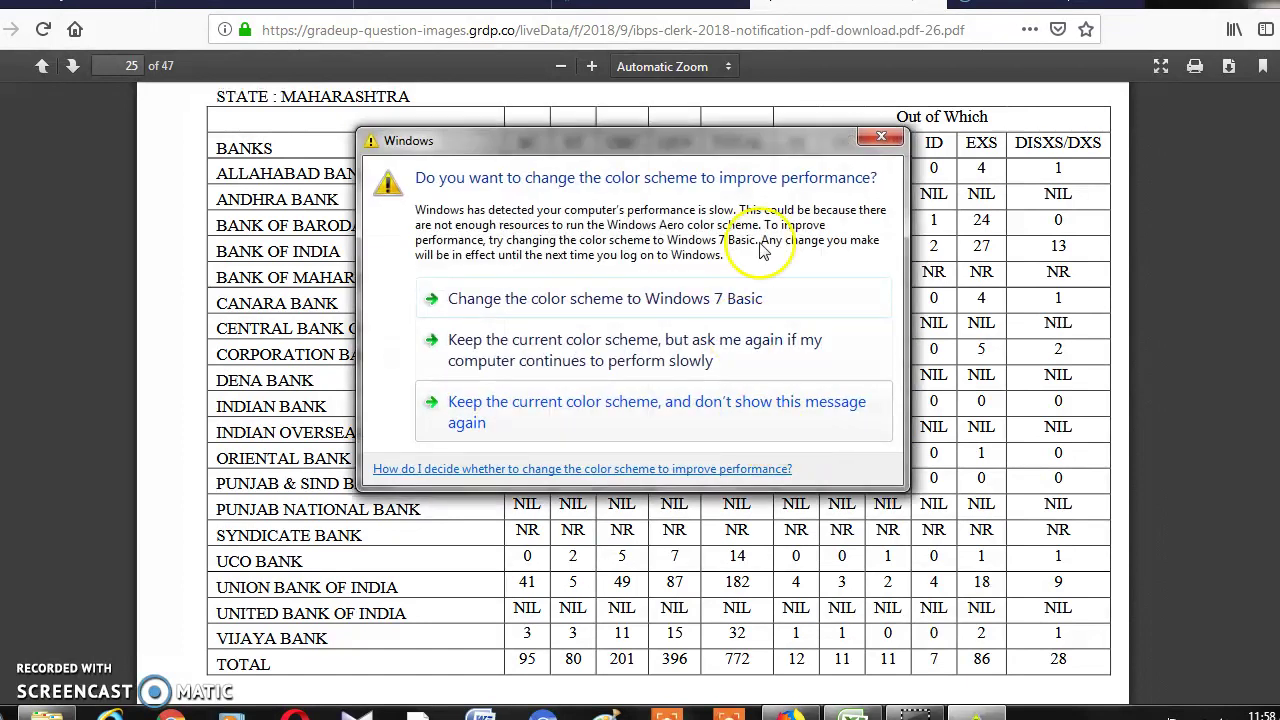
Dismiss the colour scheme prompts and highlight the Indian Overseas Bank and Punjab National Bank vacancy figures in the Maharashtra table.
left_click(878, 135)
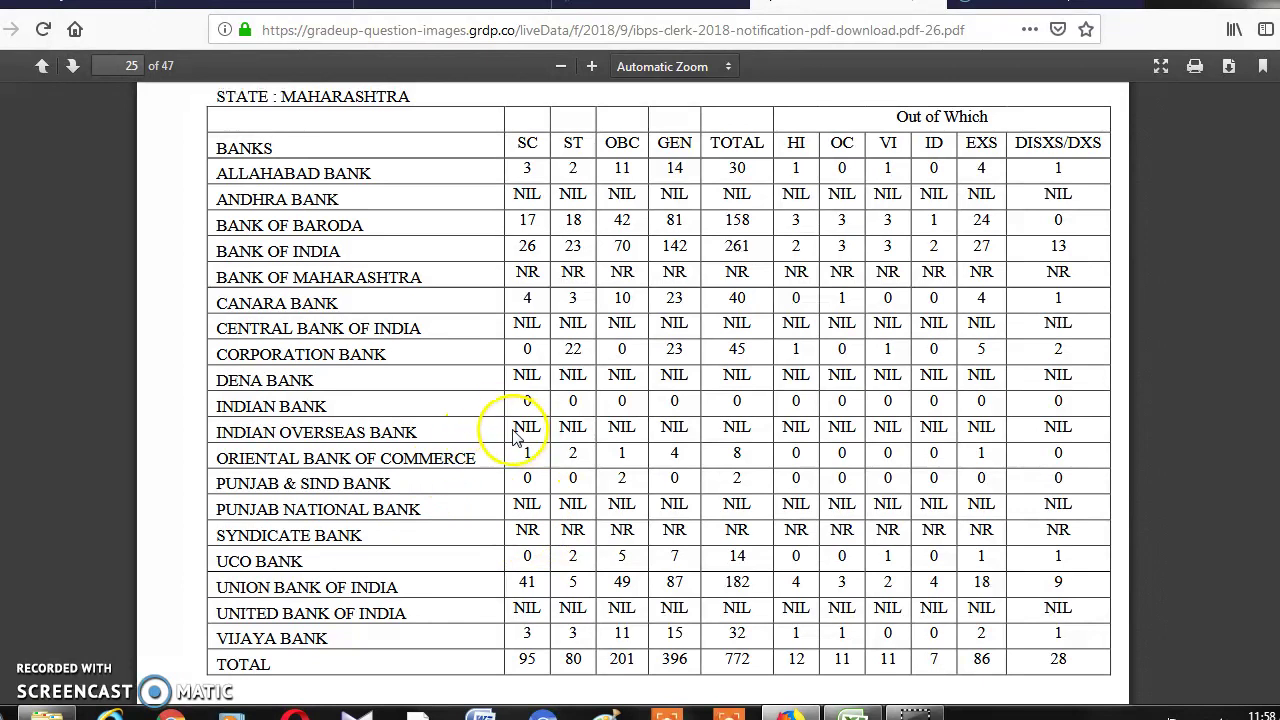
left_click_drag(514, 428, 841, 424)
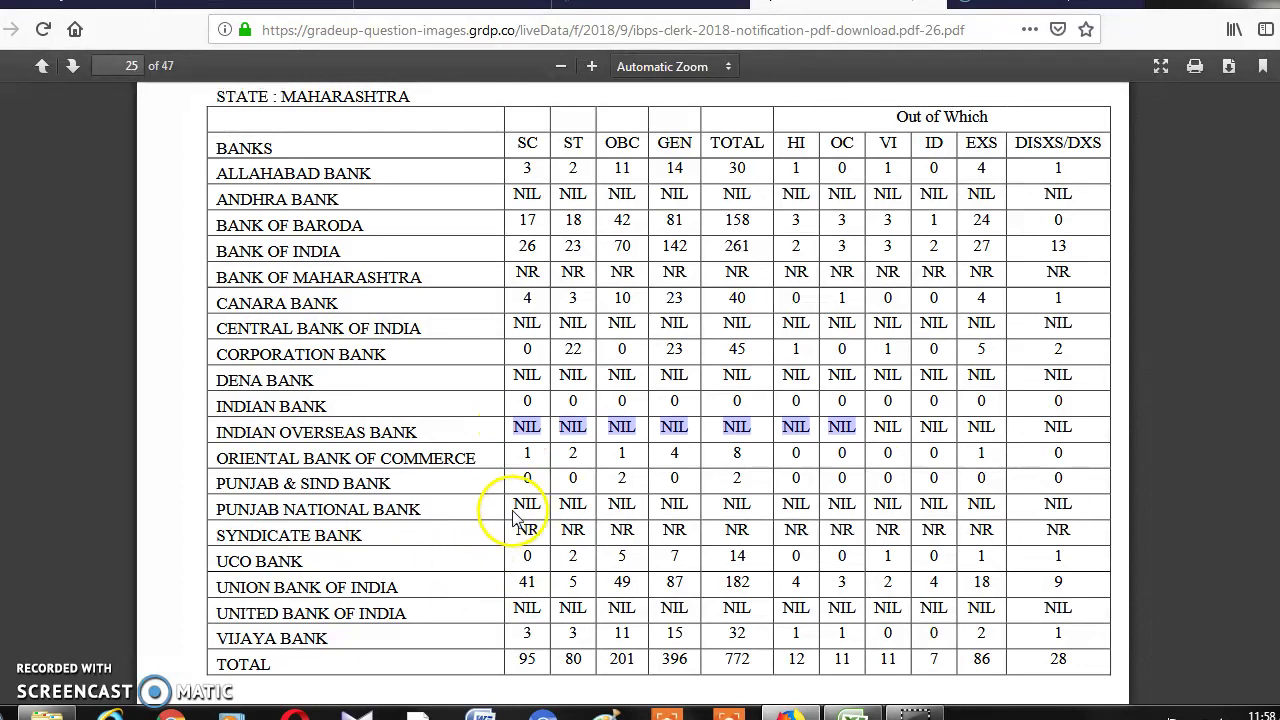
left_click_drag(514, 503, 941, 497)
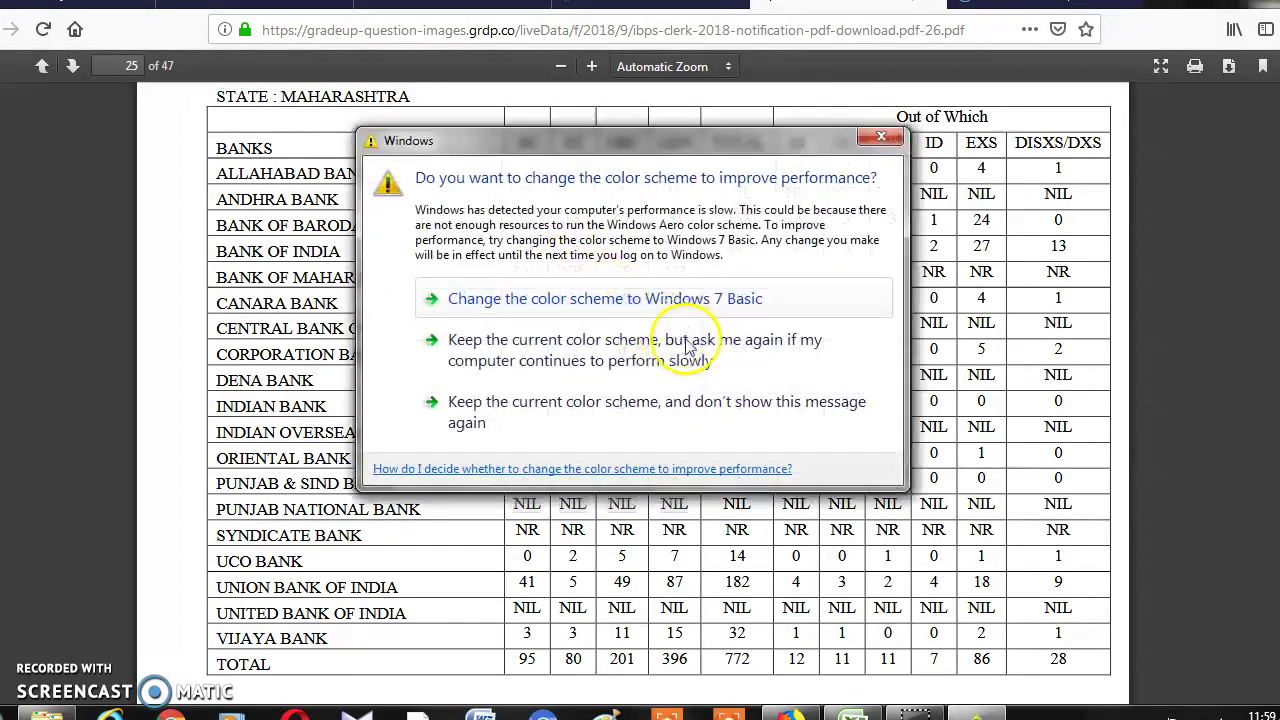
left_click(881, 136)
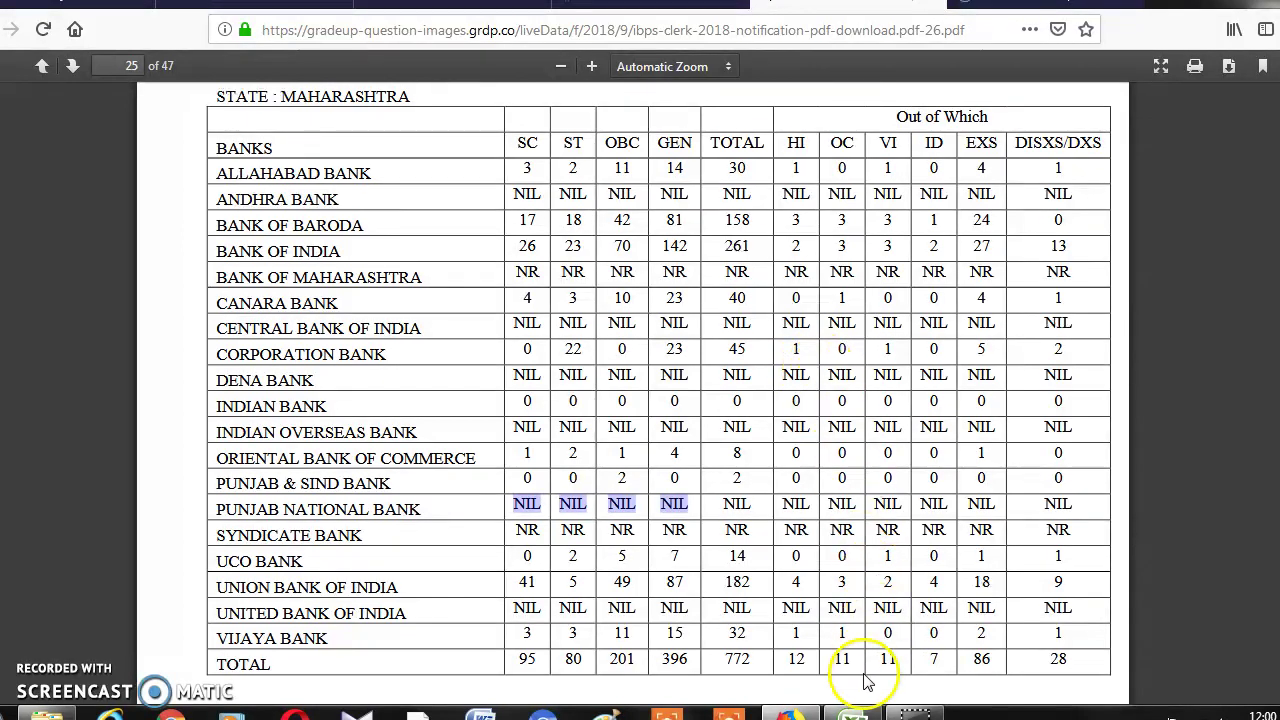
Switch to the Excel cut-off workbook and view Uttar Pradesh's 2018-19 expected cut-offs on Sheet2.
mouse_move(855, 712)
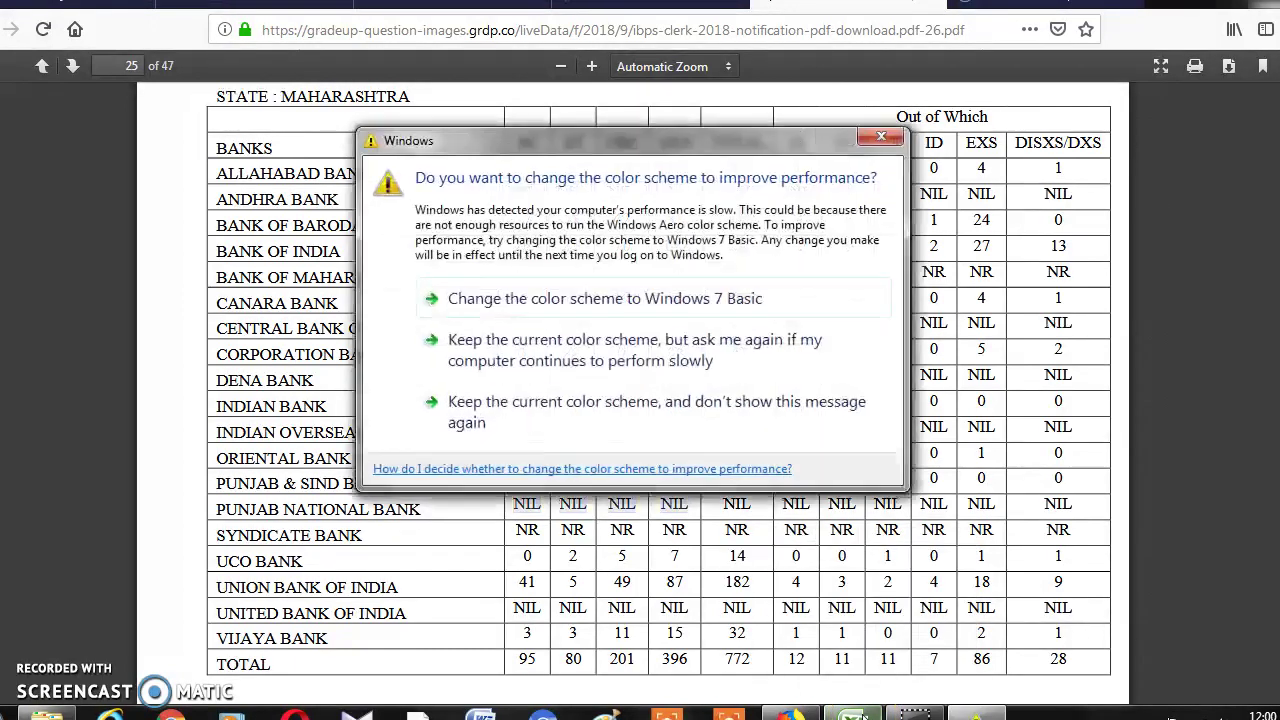
left_click(878, 138)
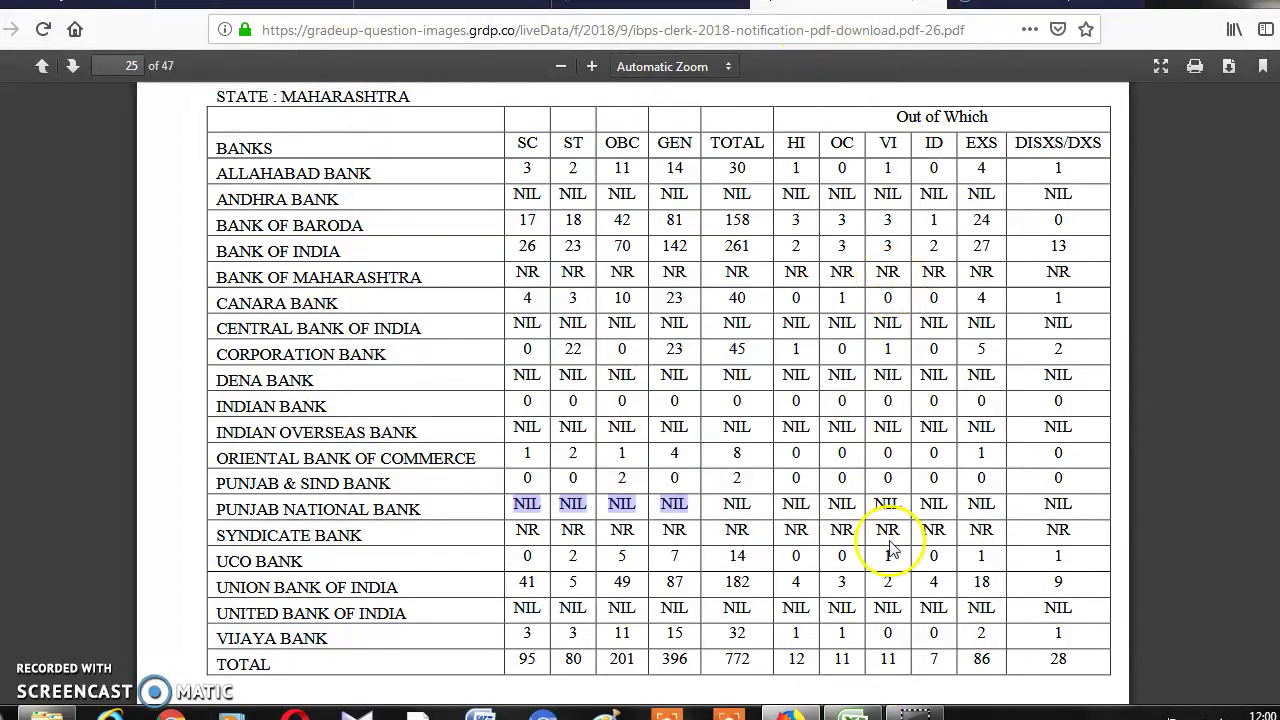
left_click(855, 713)
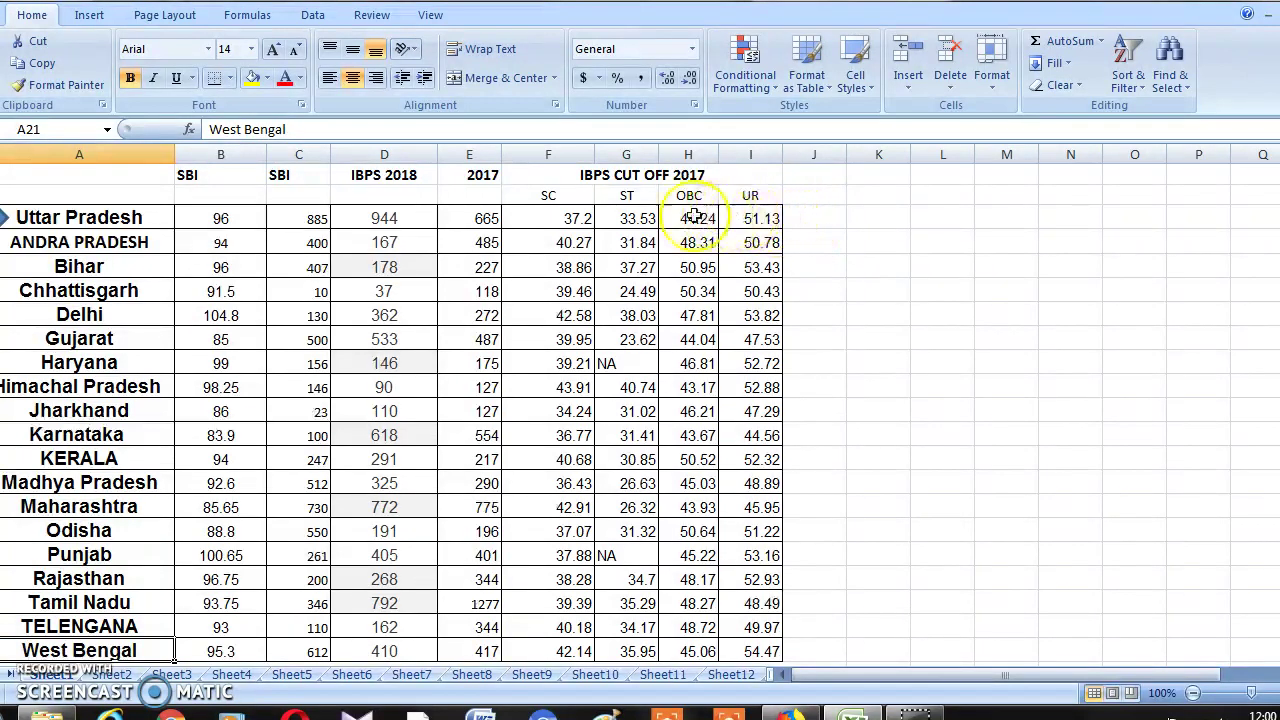
left_click(111, 674)
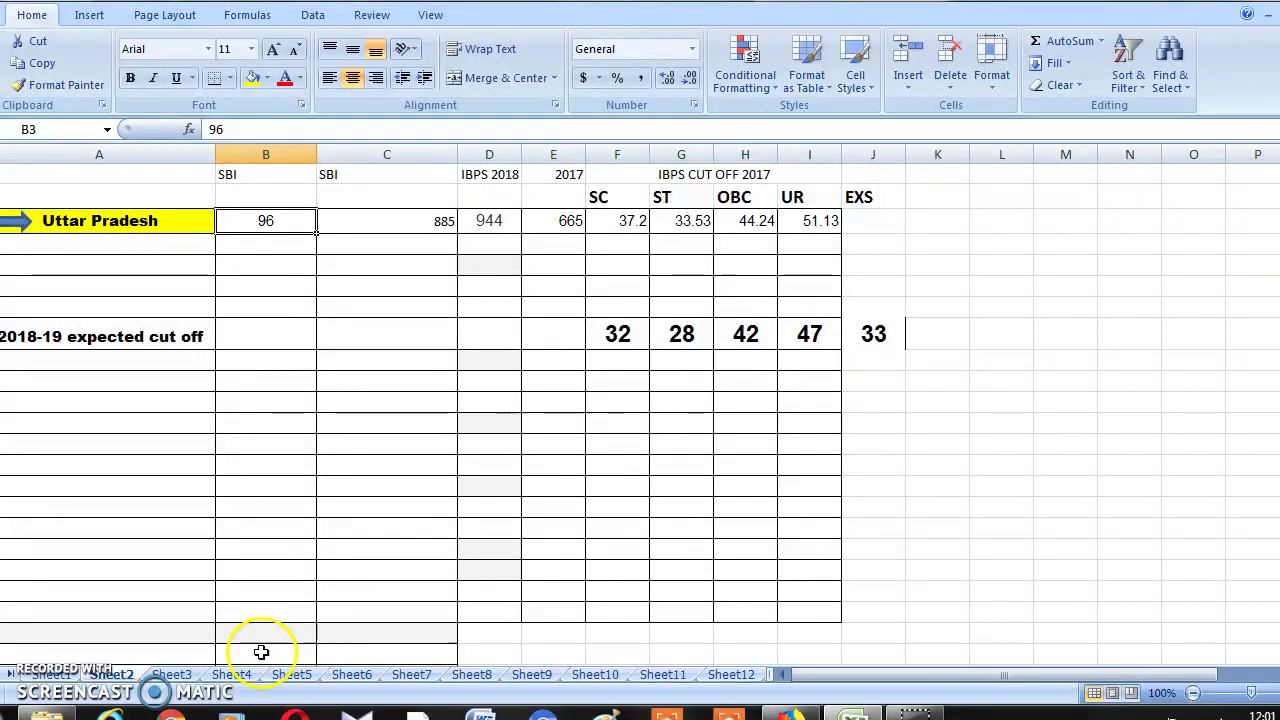
Examine Andra Pradesh's IBPS 2018 vacancies and its expected OBC and UR cut-offs on Sheet3.
left_click(172, 675)
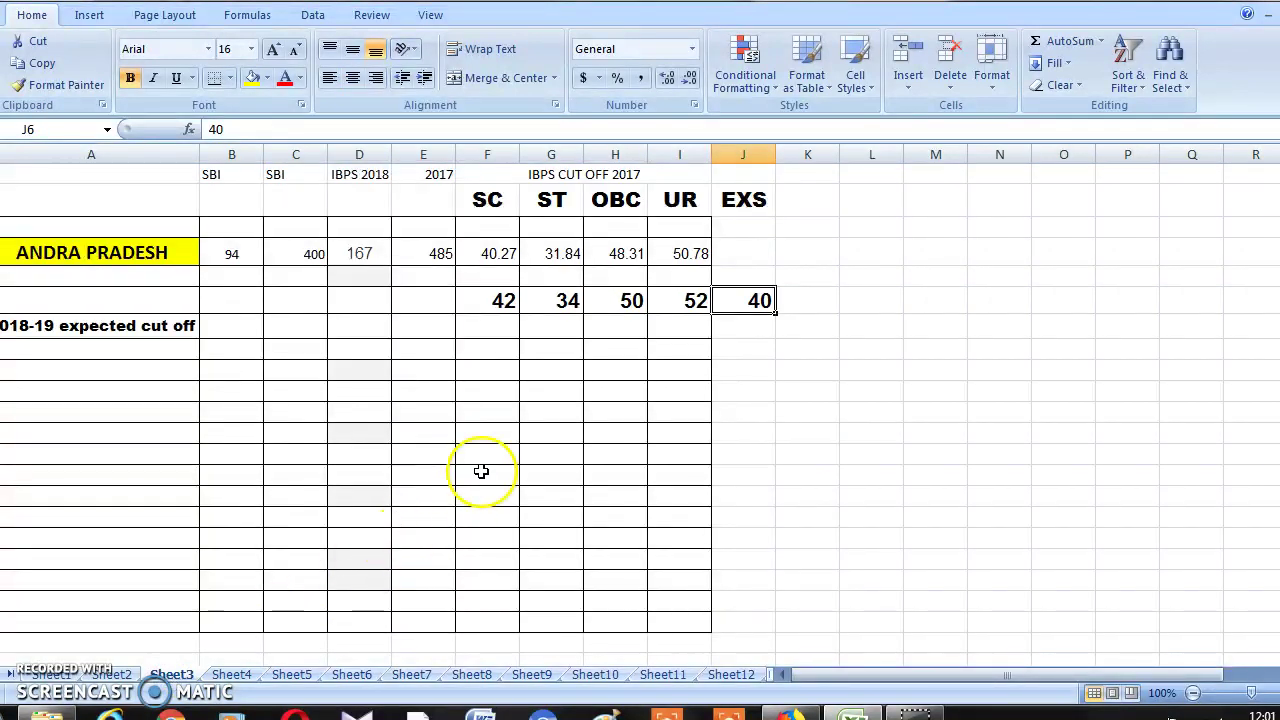
left_click(696, 302)
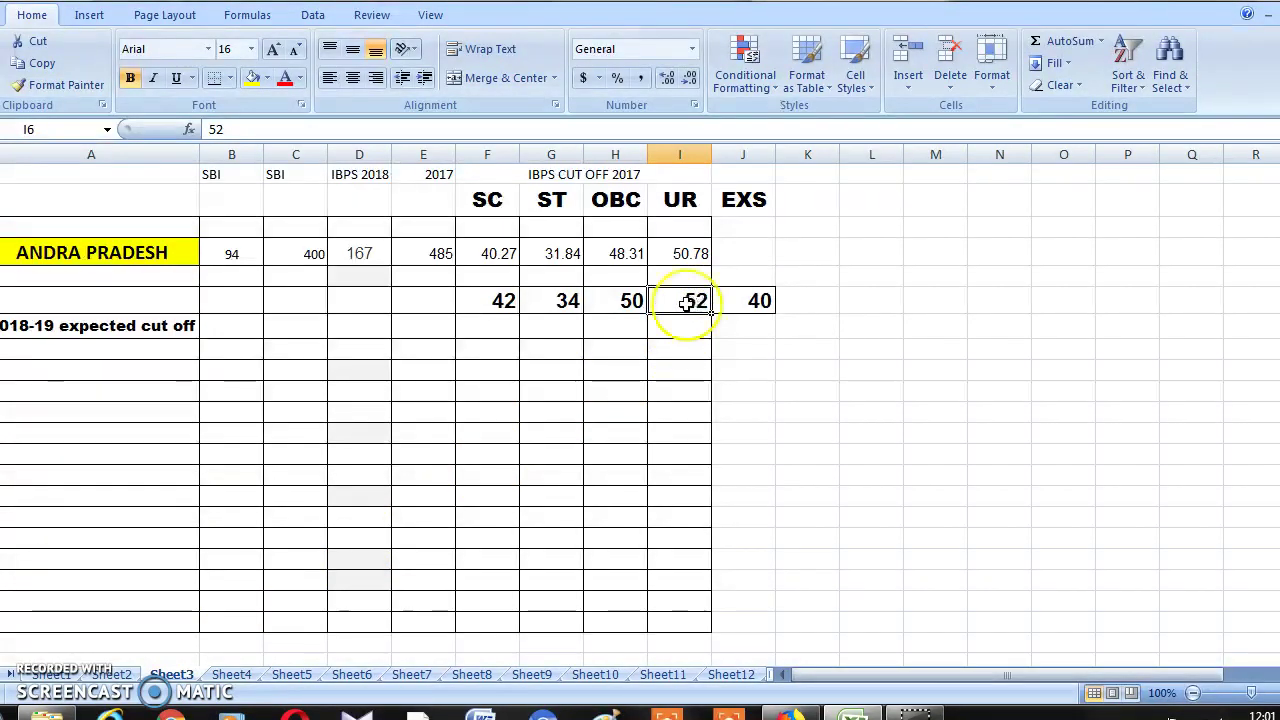
left_click(366, 257)
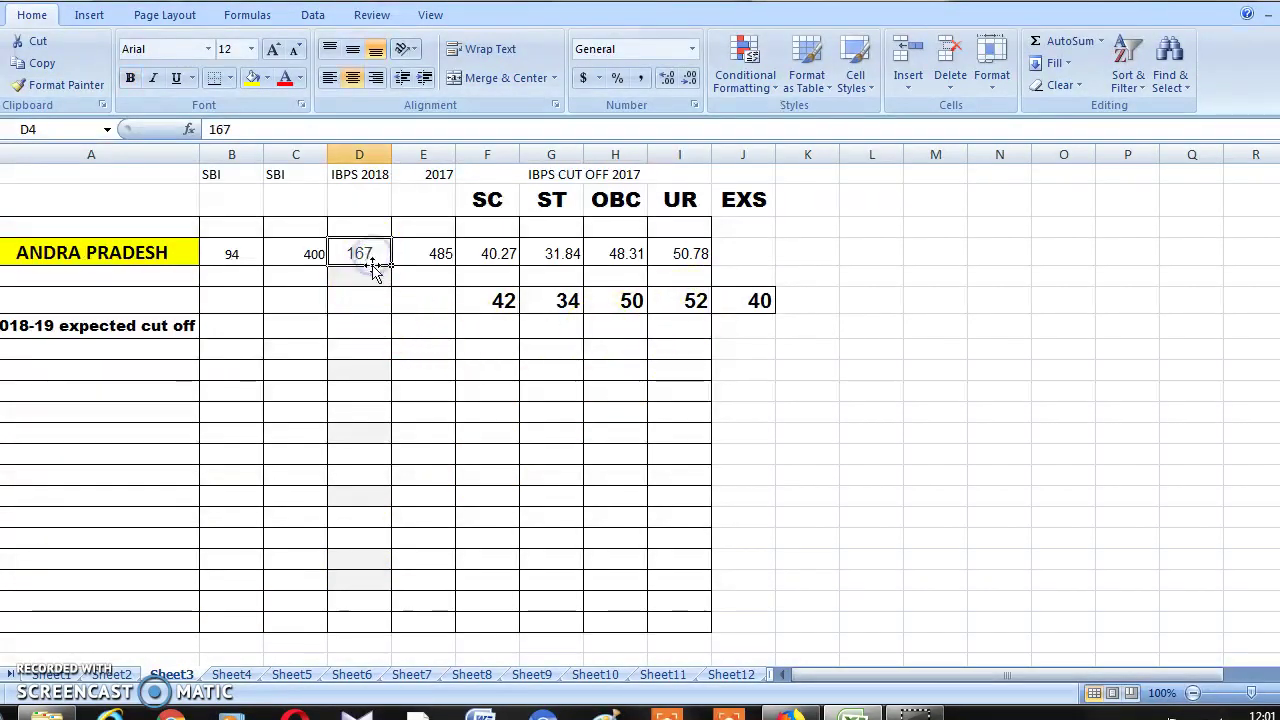
left_click(366, 251)
left_click(636, 311)
left_click(686, 300)
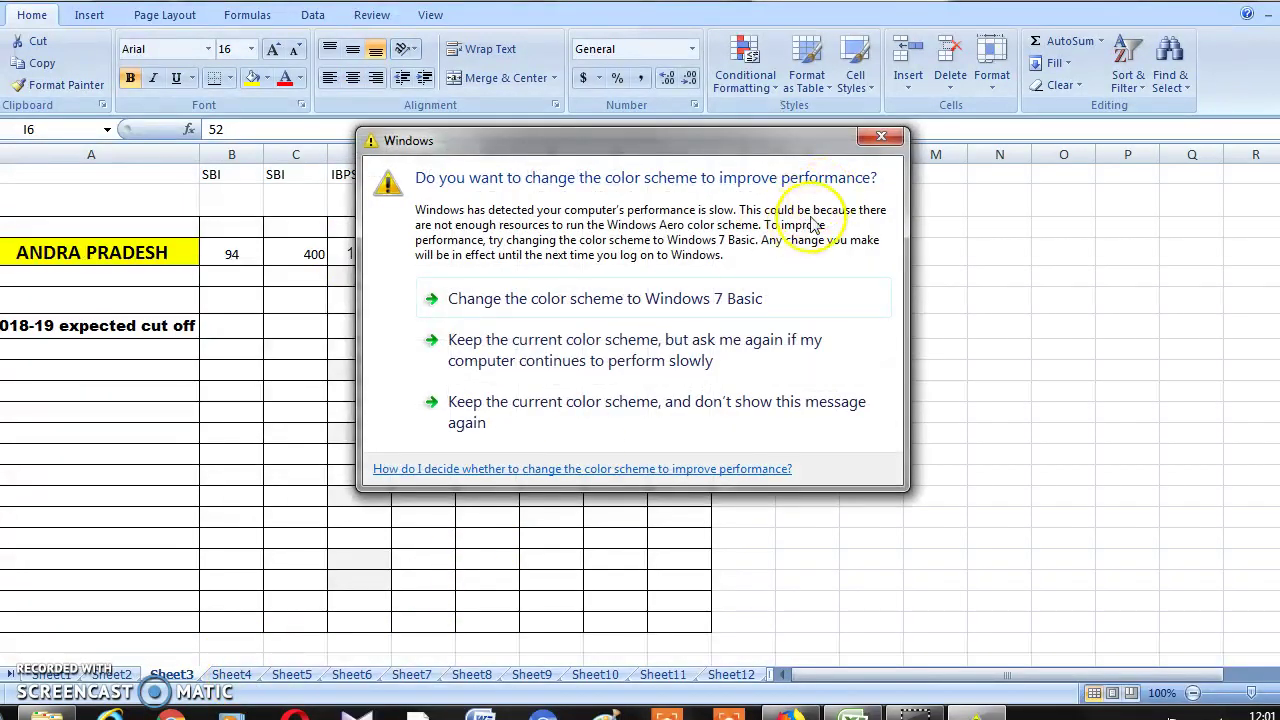
left_click(896, 146)
Check the expected UR cut-offs for Bihar on Sheet4 and Chhattisgarh on Sheet5, including Chhattisgarh's IBPS 2018 vacancies.
left_click(230, 675)
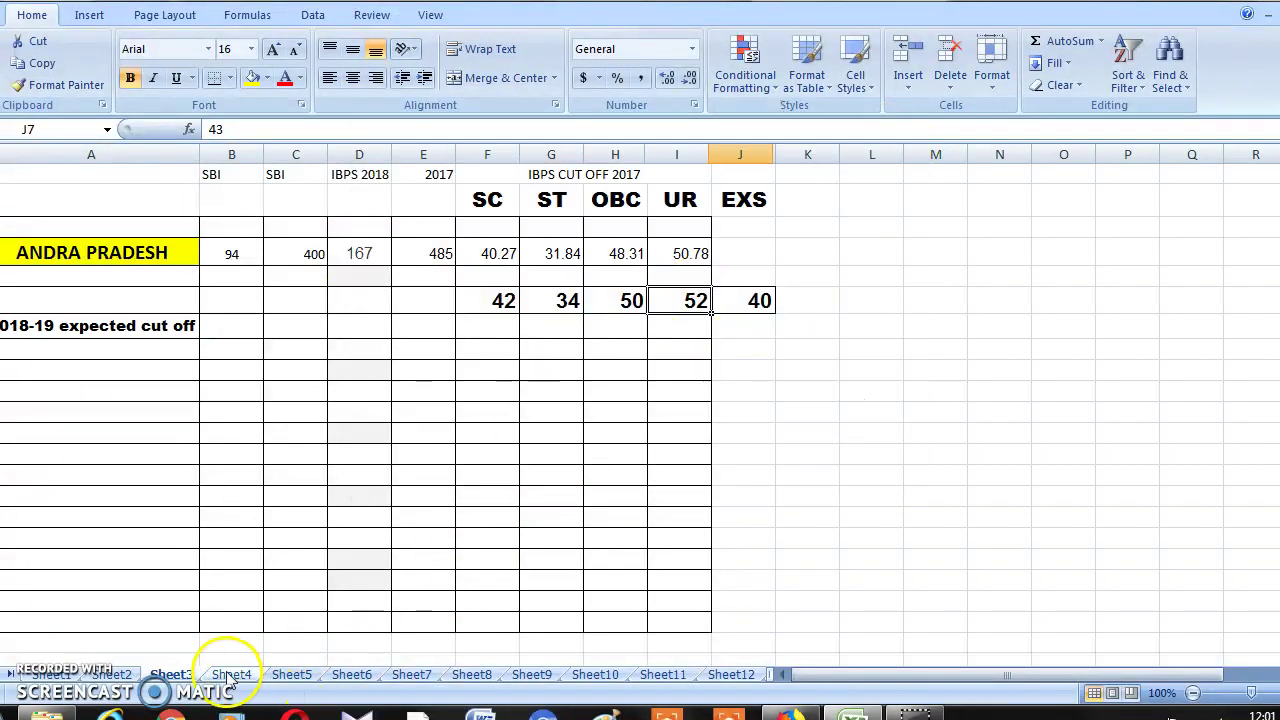
left_click(690, 312)
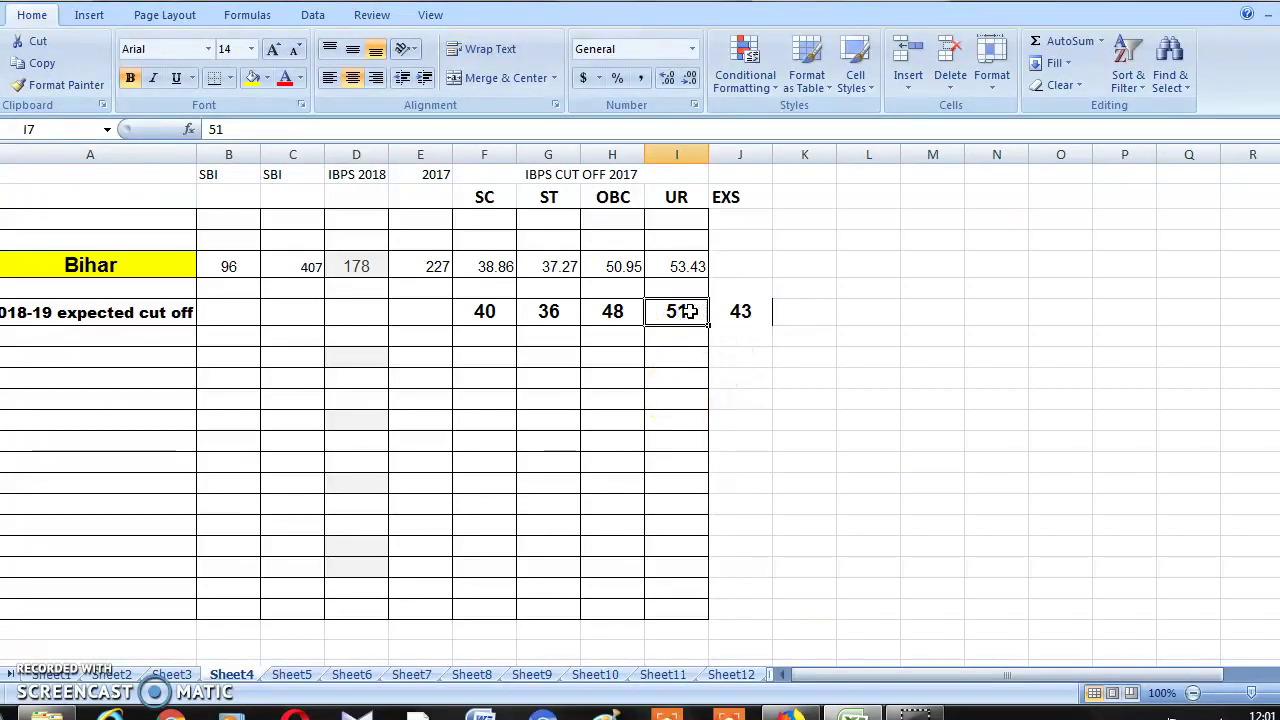
left_click(291, 675)
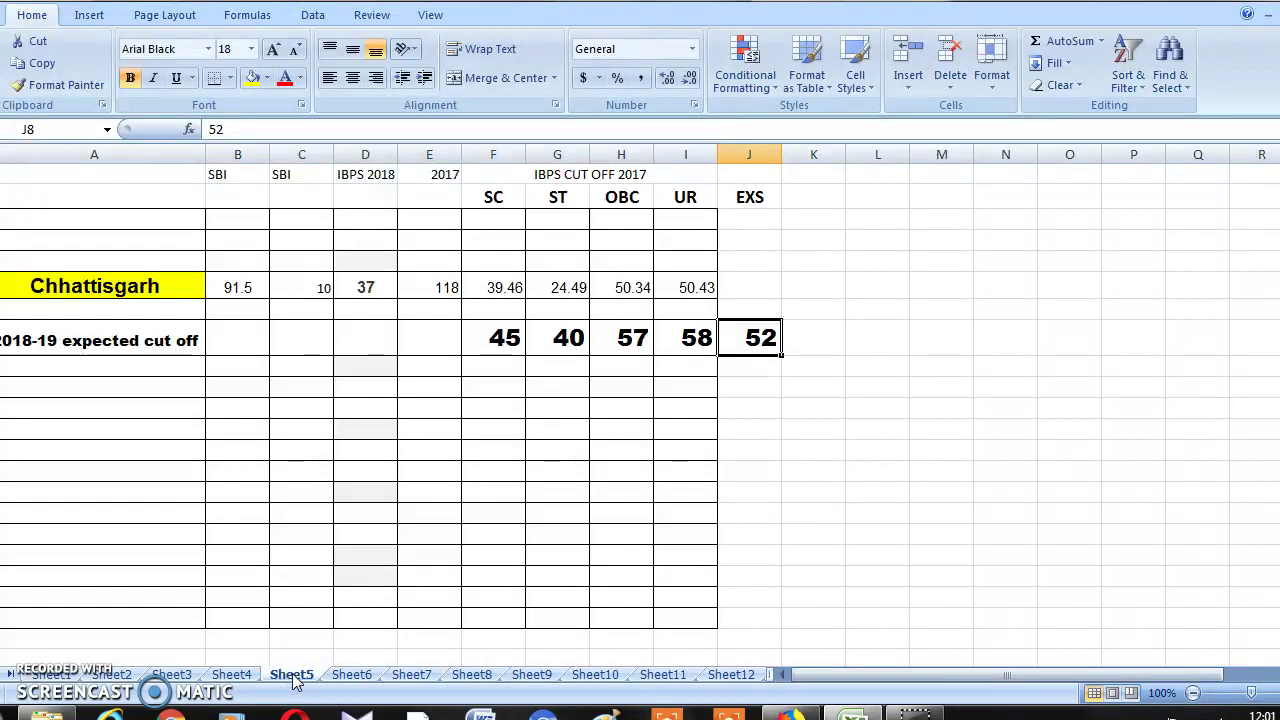
left_click(692, 337)
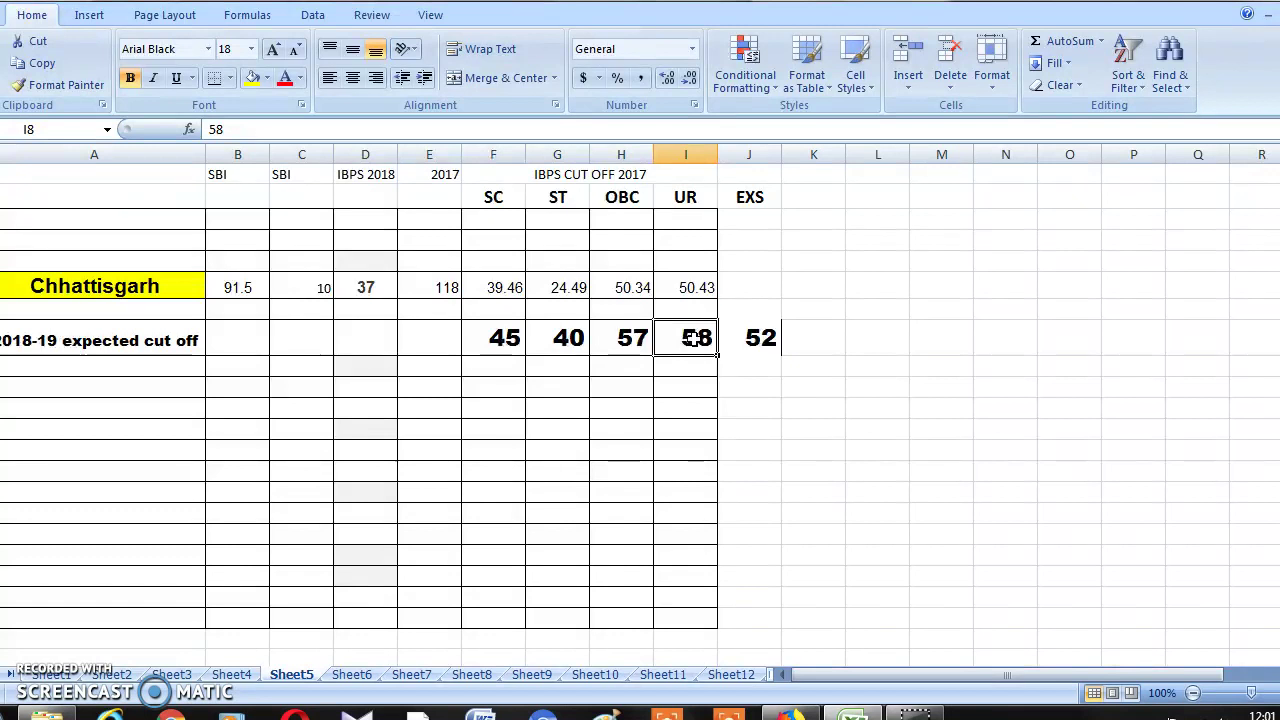
left_click(367, 288)
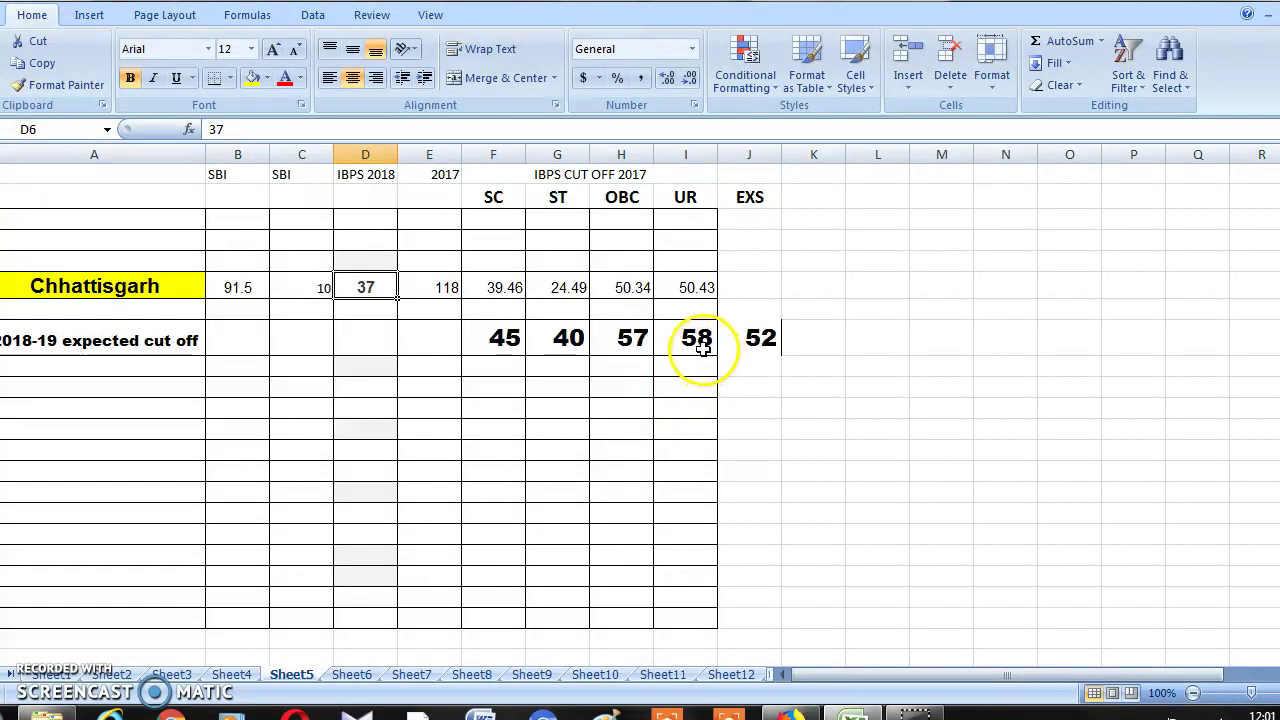
Compare Delhi's SBI cut-off with its 2018-19 expected UR cut-off on Sheet6.
left_click(352, 675)
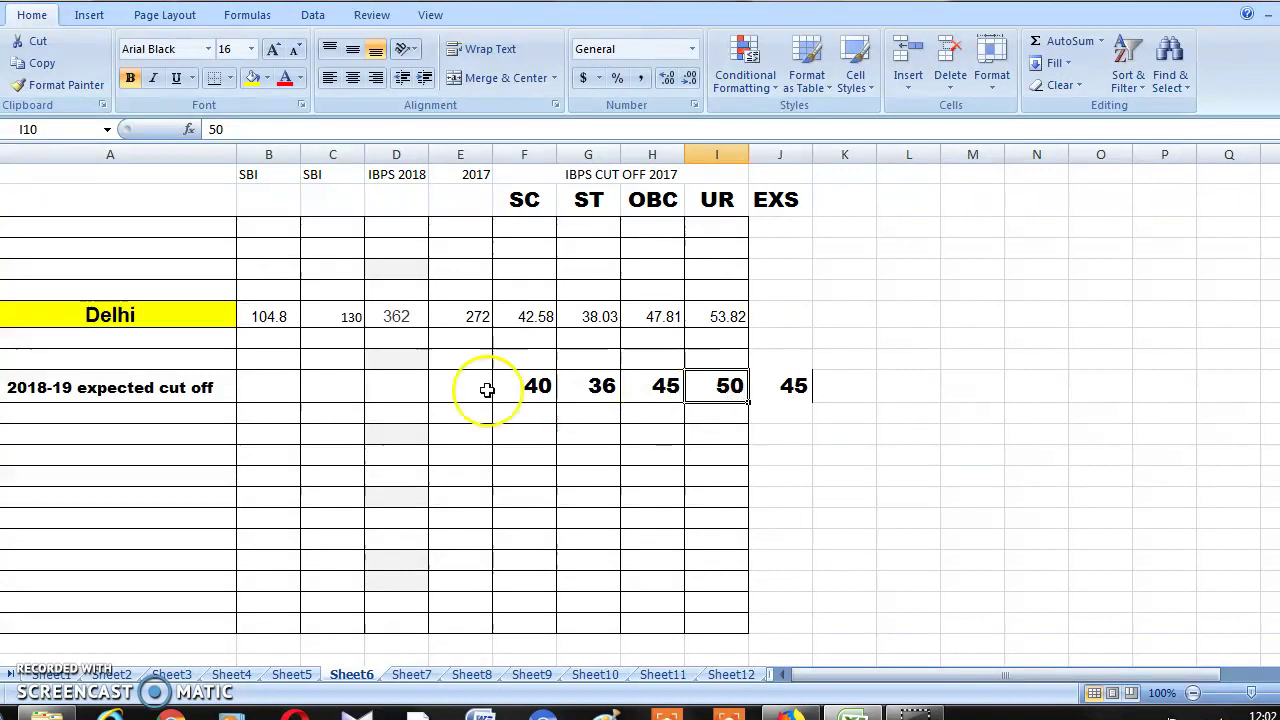
left_click(278, 318)
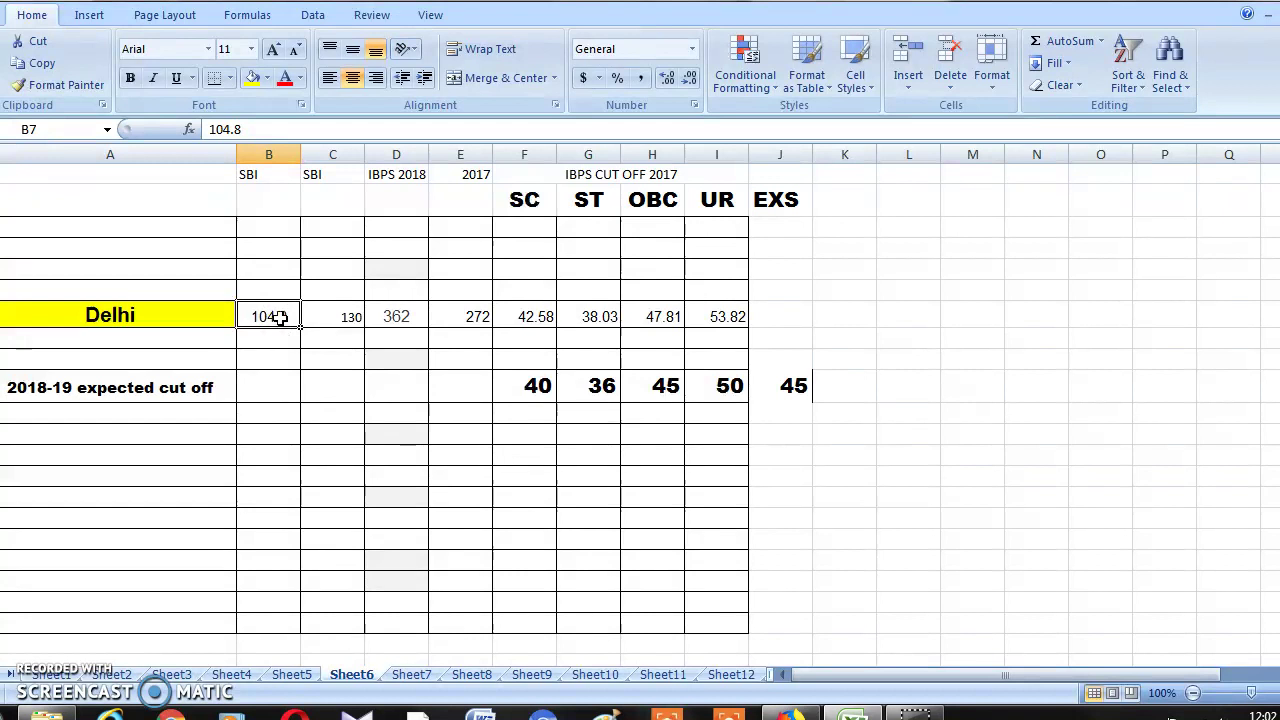
left_click(730, 389)
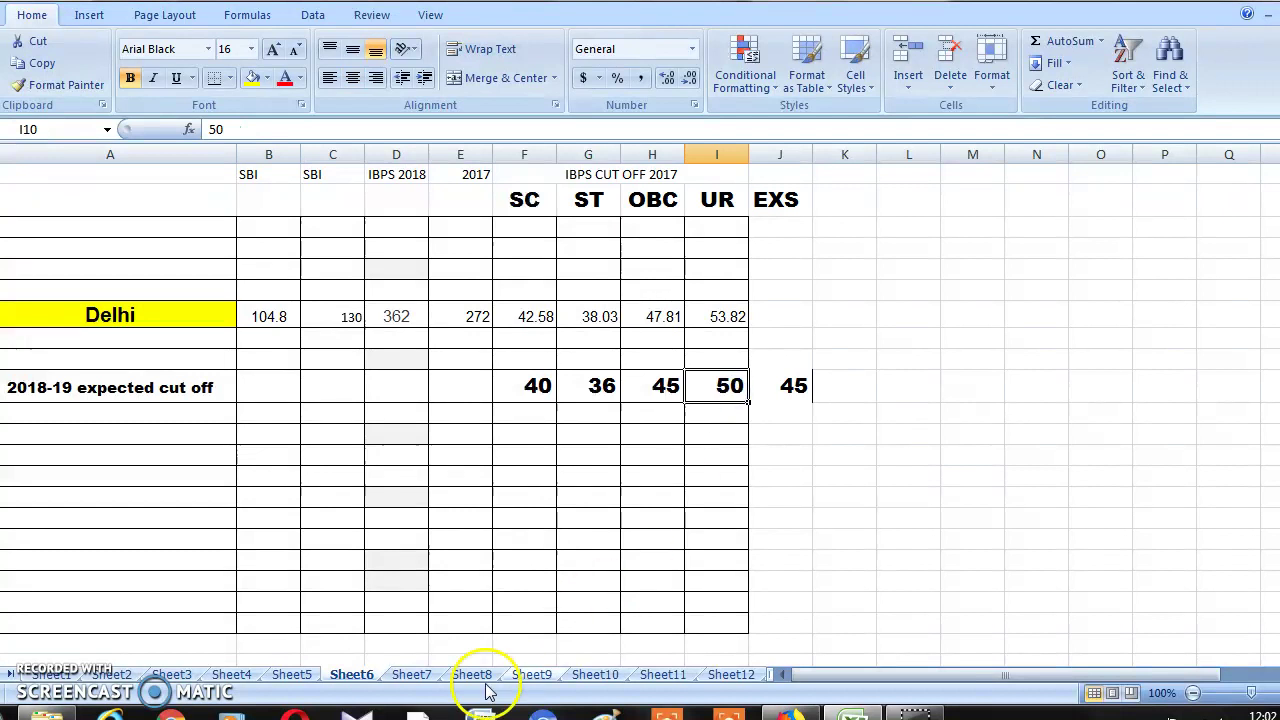
Compare Gujarat's IBPS 2018 vacancies and SBI cut-off with its expected UR cut-off on Sheet7.
left_click(413, 676)
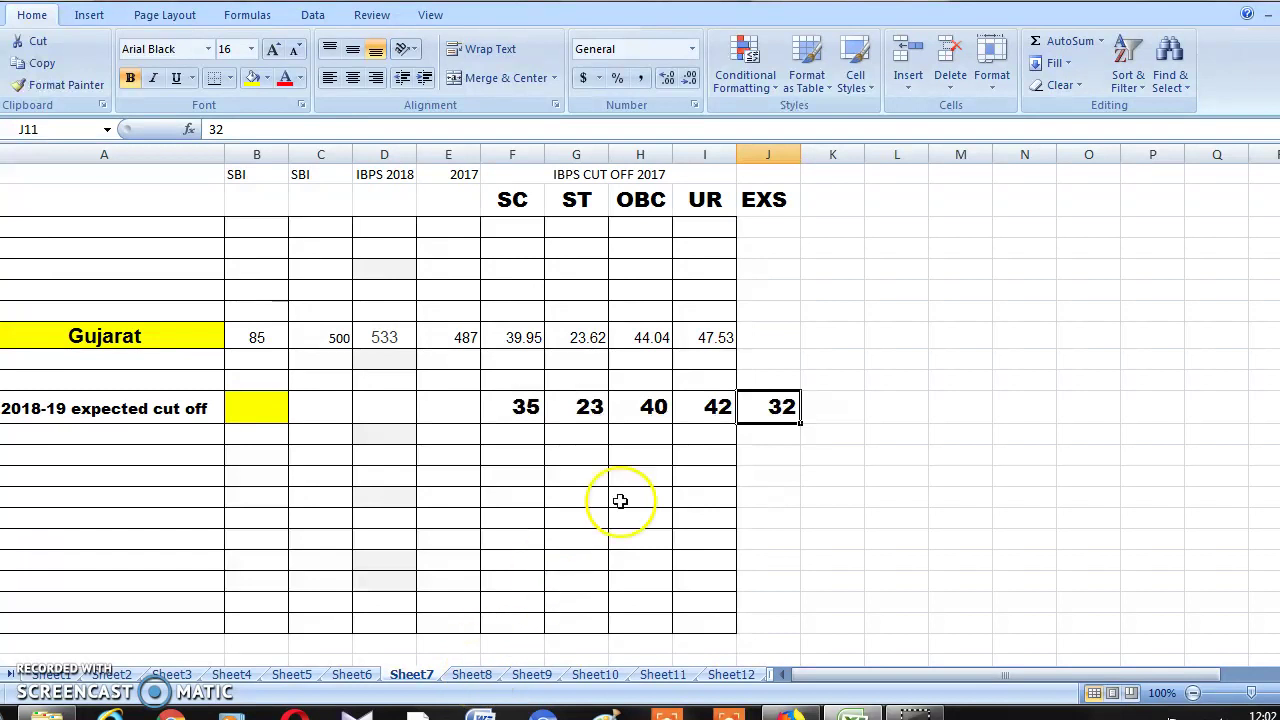
left_click(718, 408)
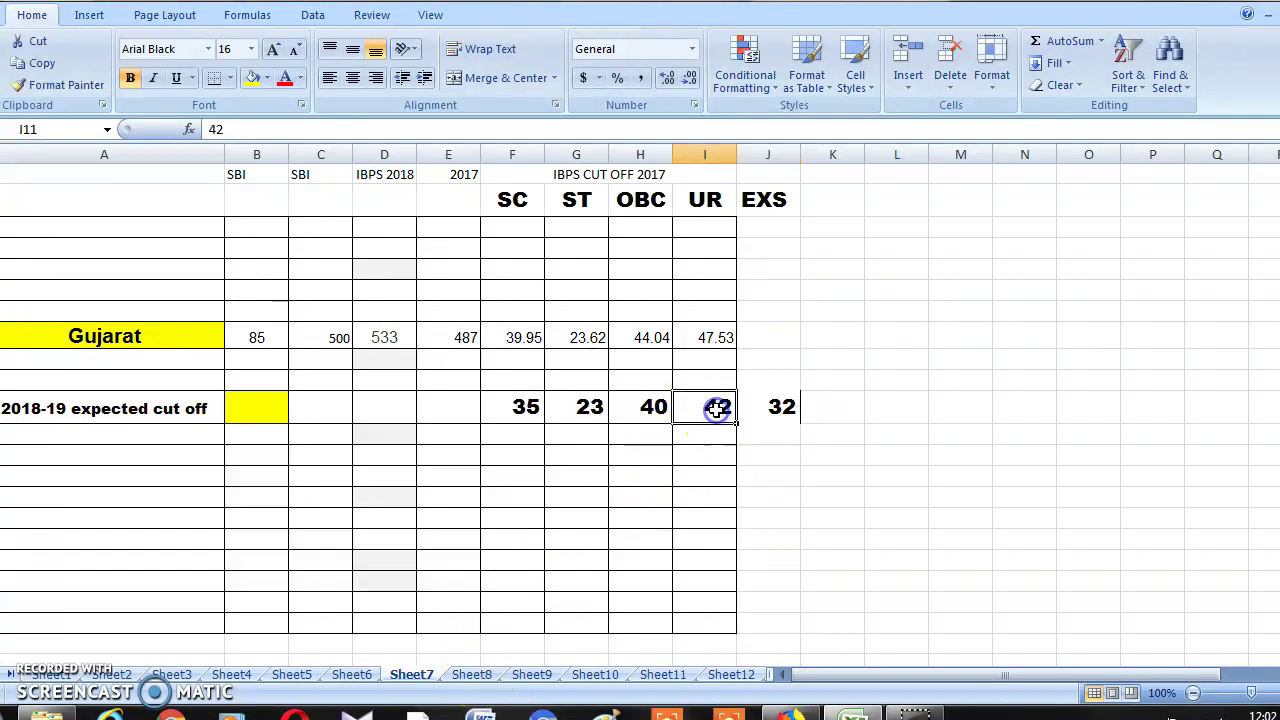
left_click(405, 337)
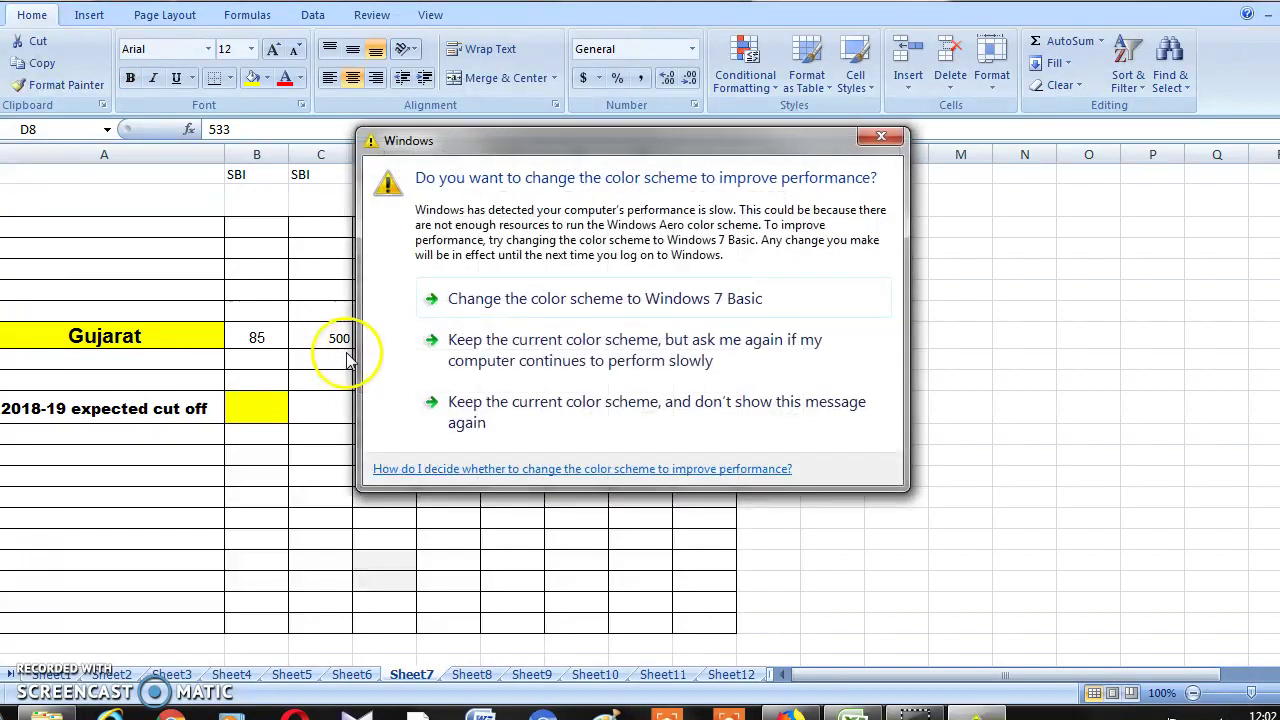
left_click(895, 140)
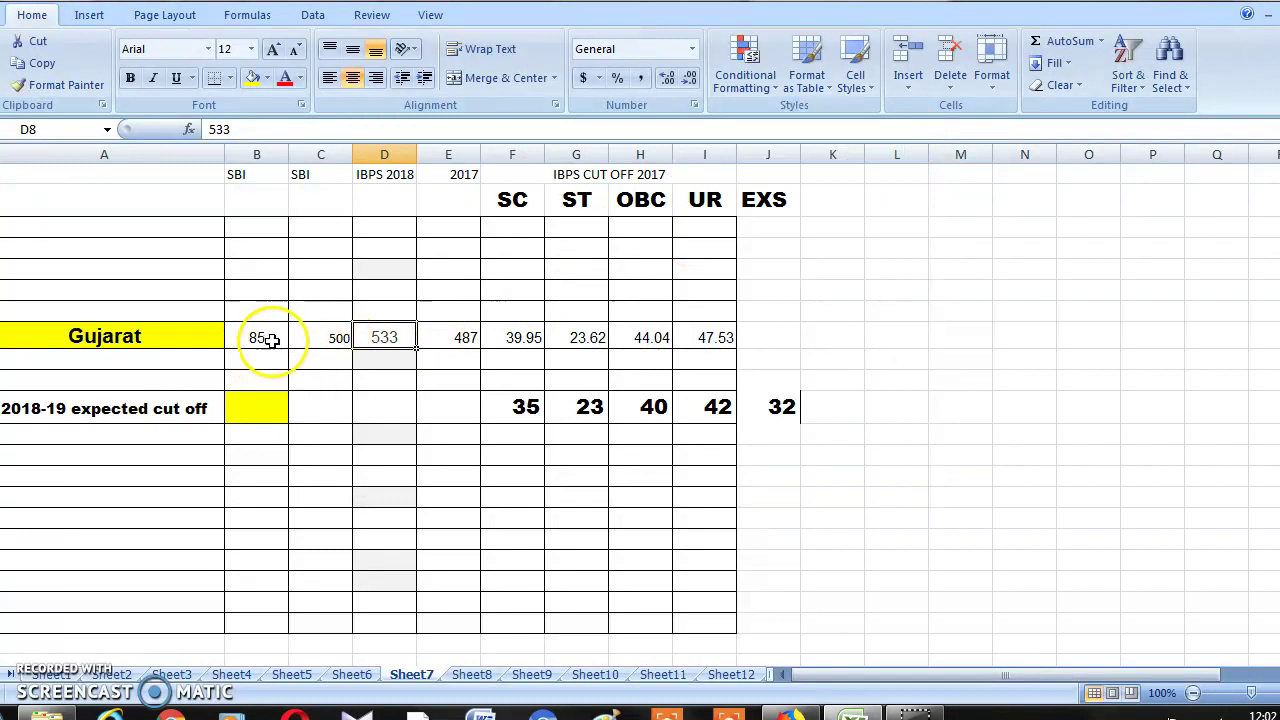
left_click(259, 338)
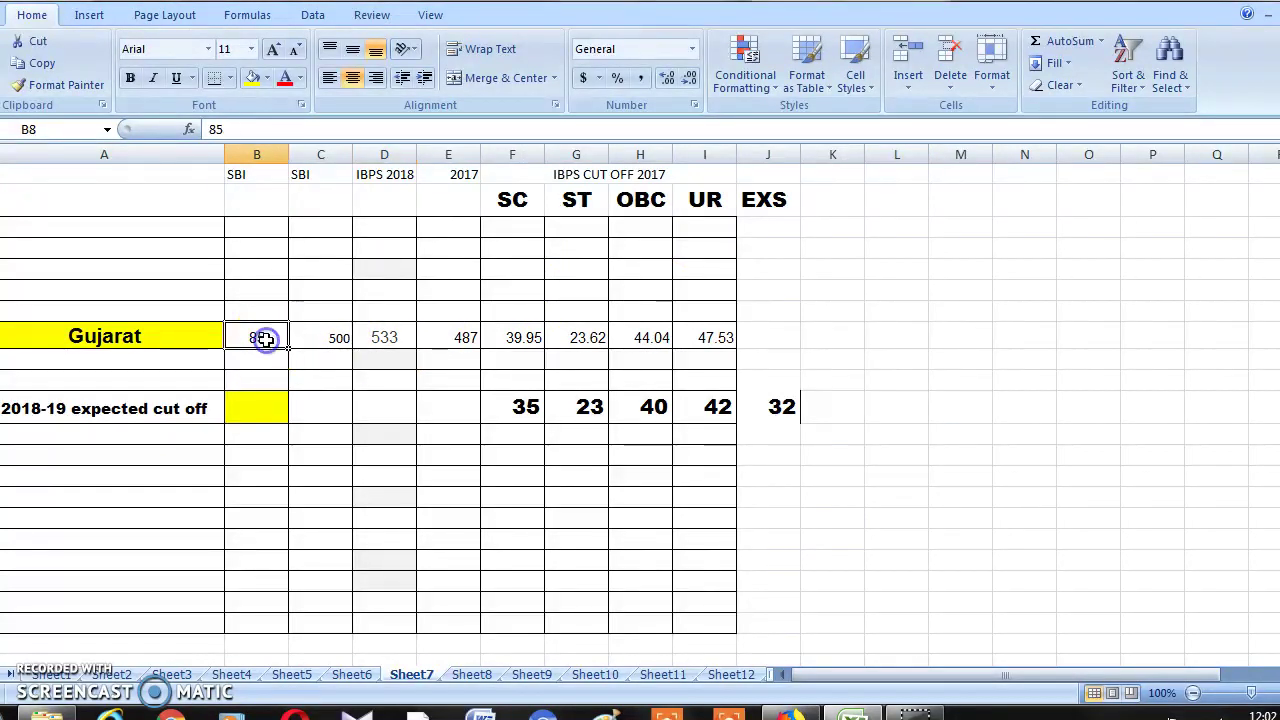
left_click(716, 408)
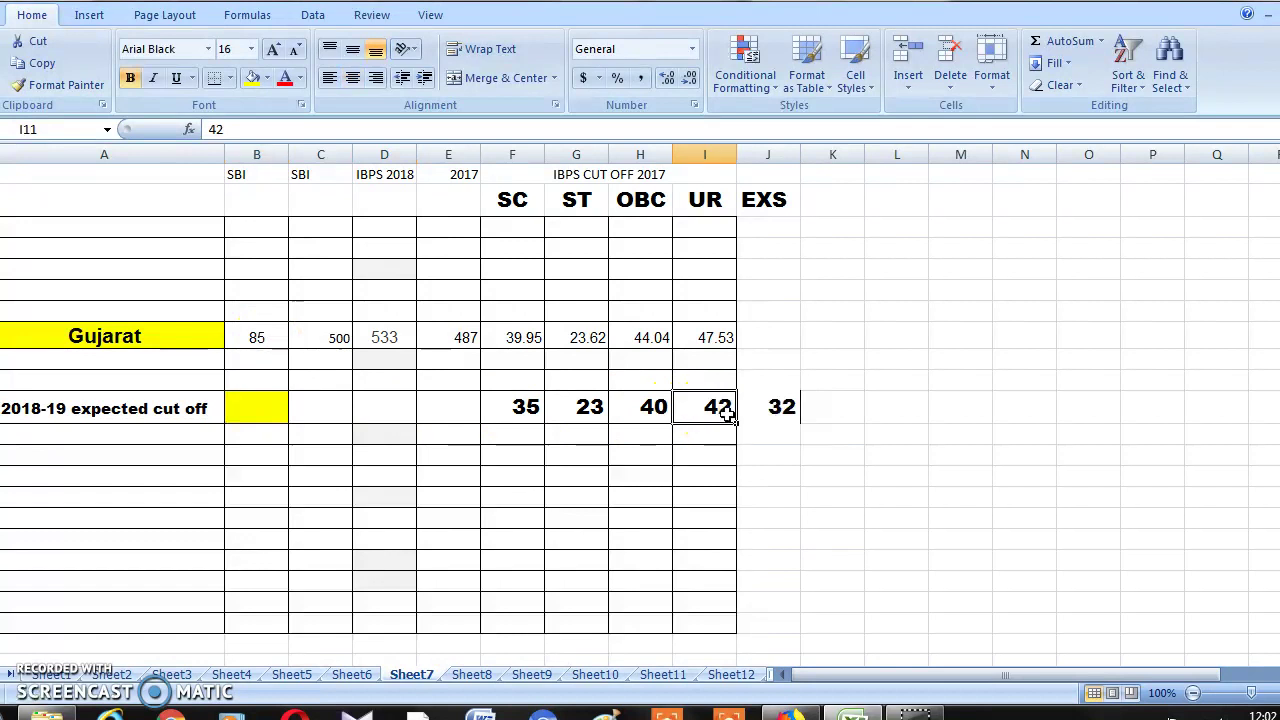
View the expected cut-offs for Haryana, Himachal Pradesh, Jharkhand and Karnataka on Sheet8 through Sheet11.
left_click(471, 675)
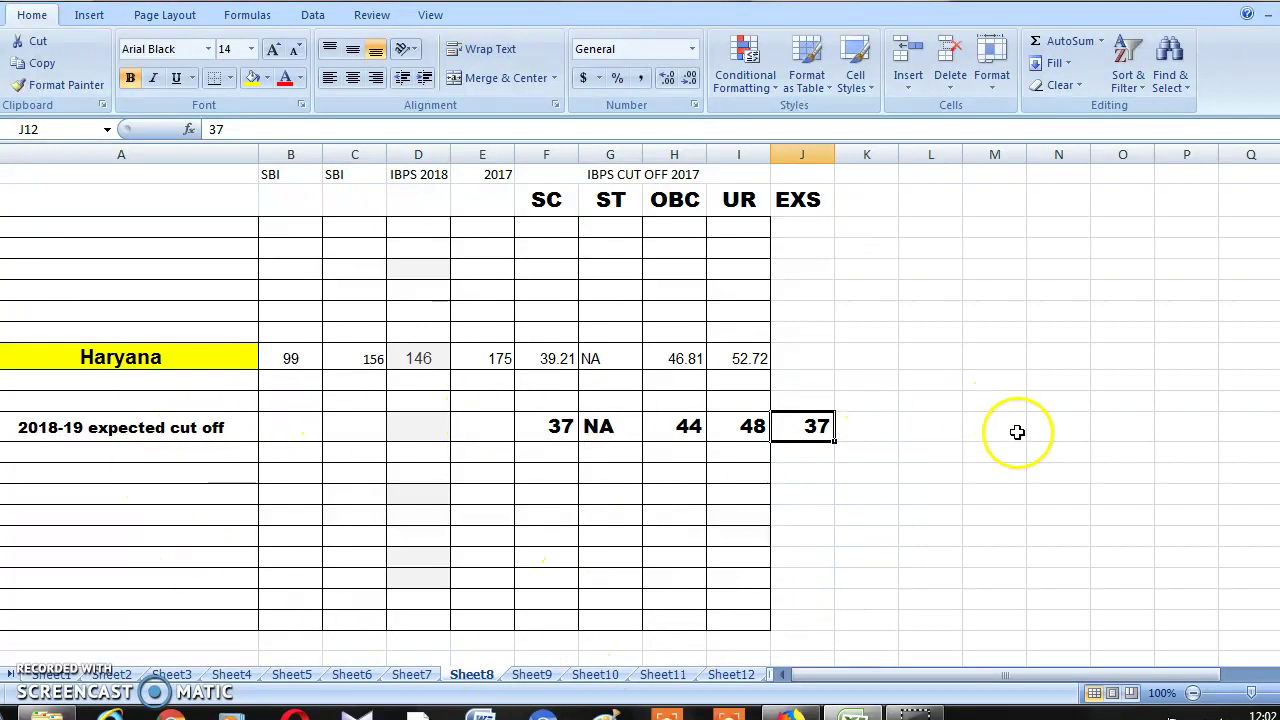
left_click(532, 676)
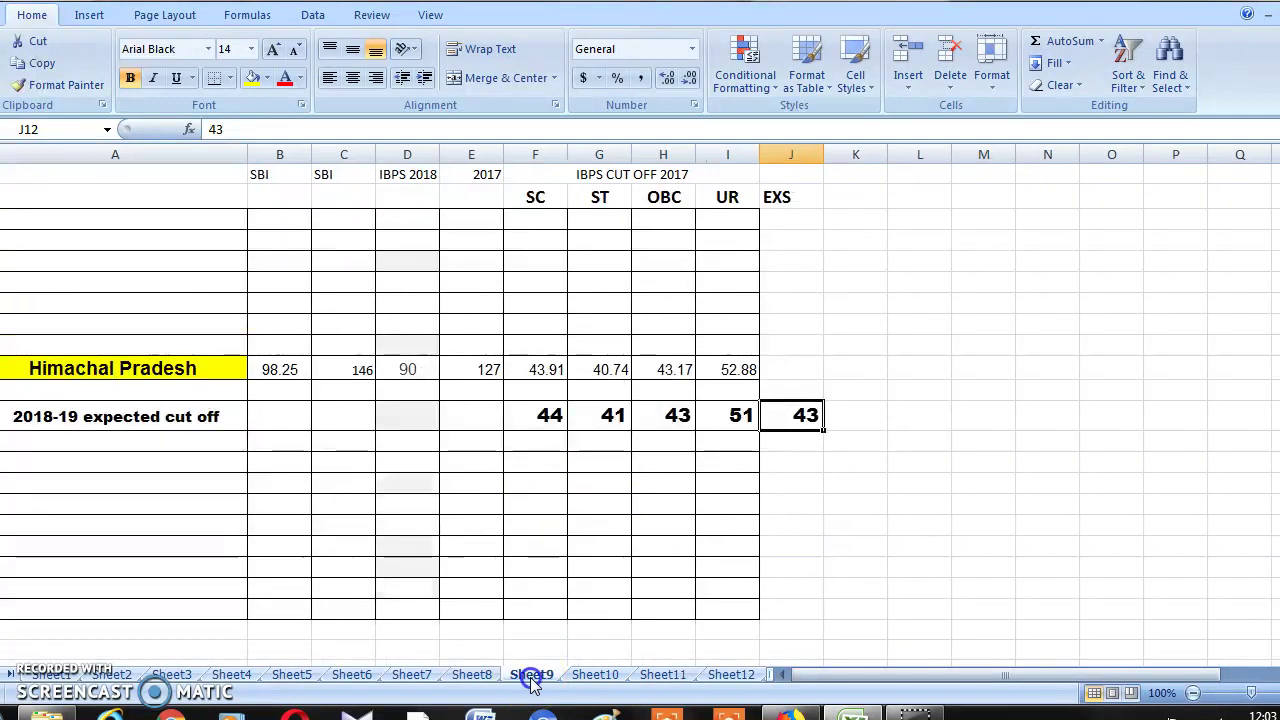
left_click(595, 676)
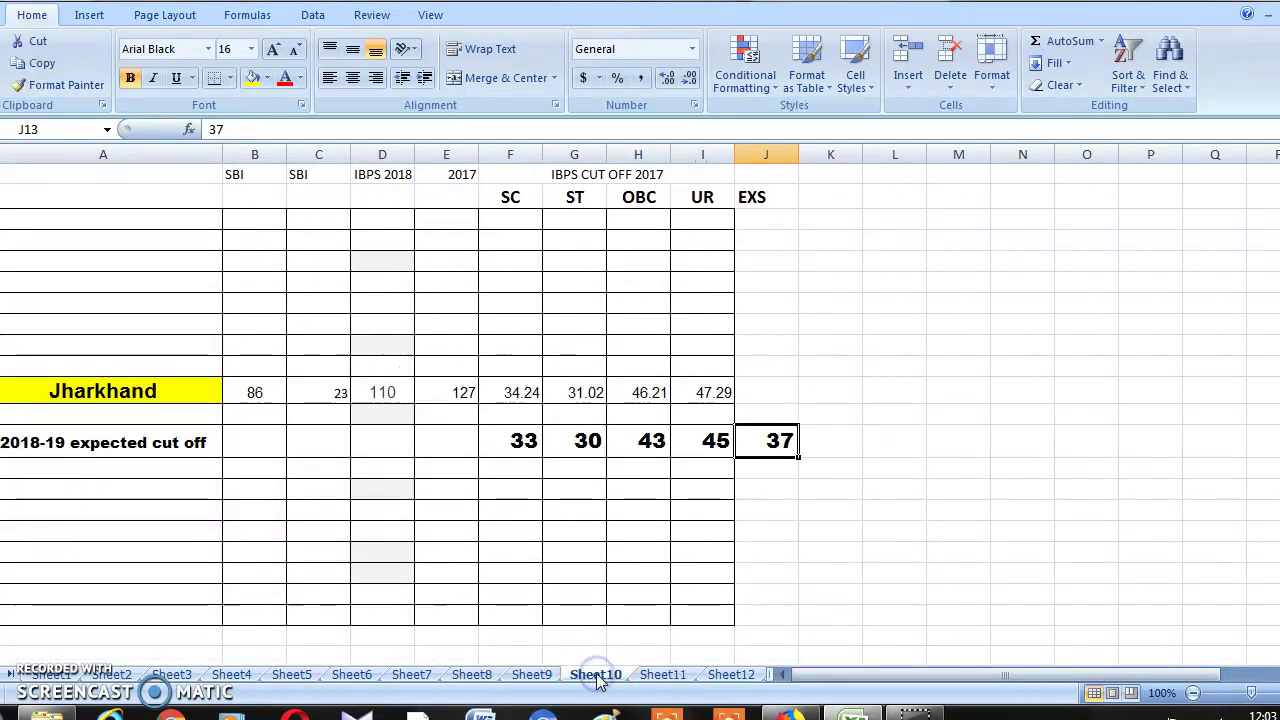
left_click(656, 676)
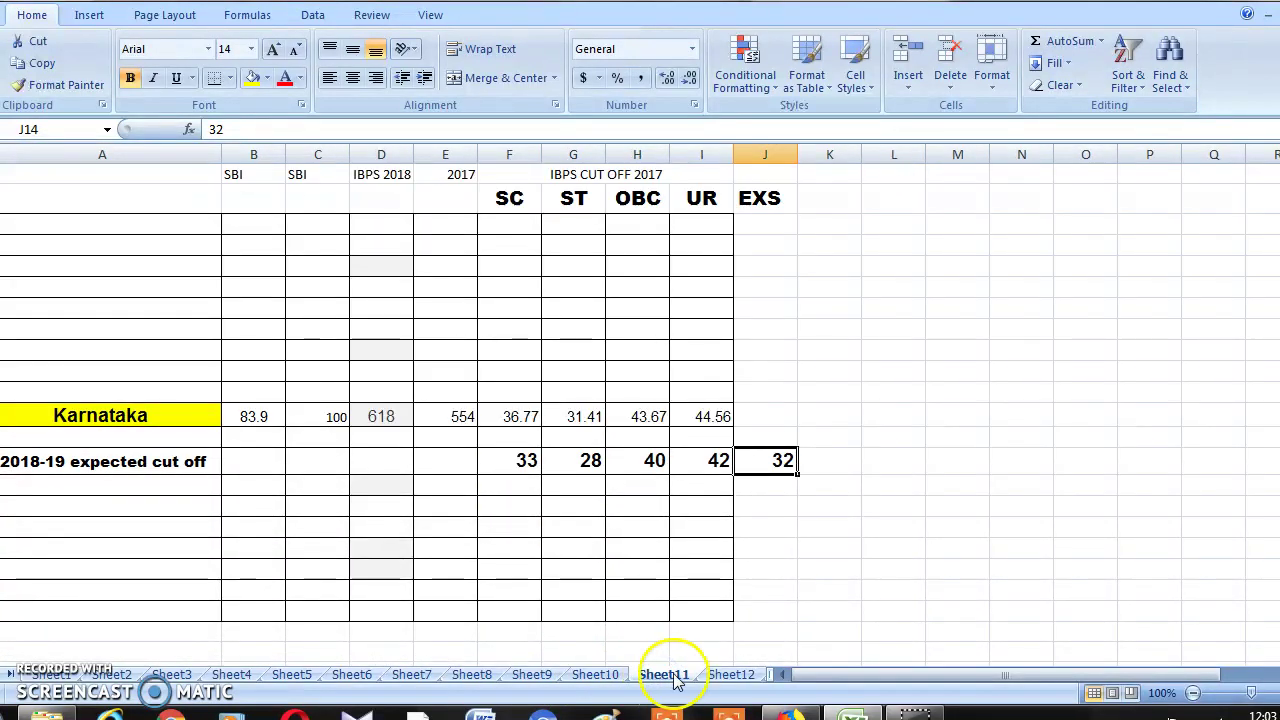
Check Kerala's expected UR cut-off on Sheet12 and view Madhya Pradesh's expected cut-offs on Sheet13.
left_click(730, 676)
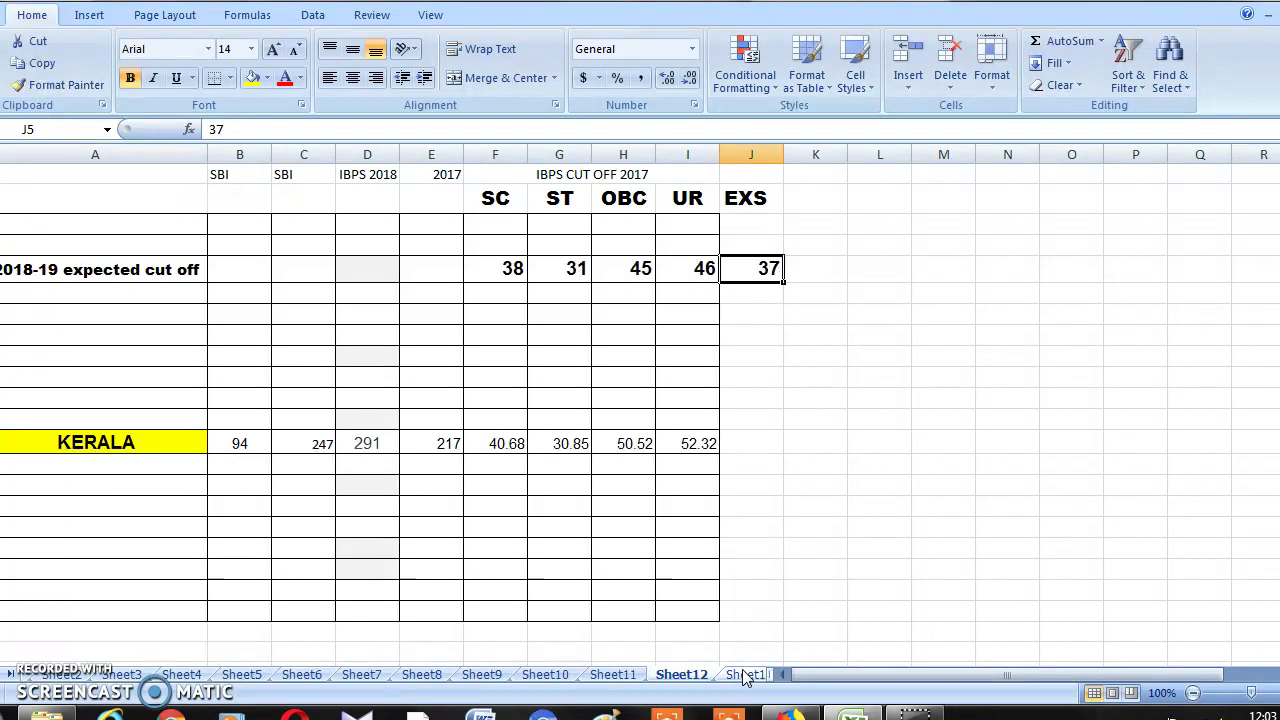
left_click(702, 271)
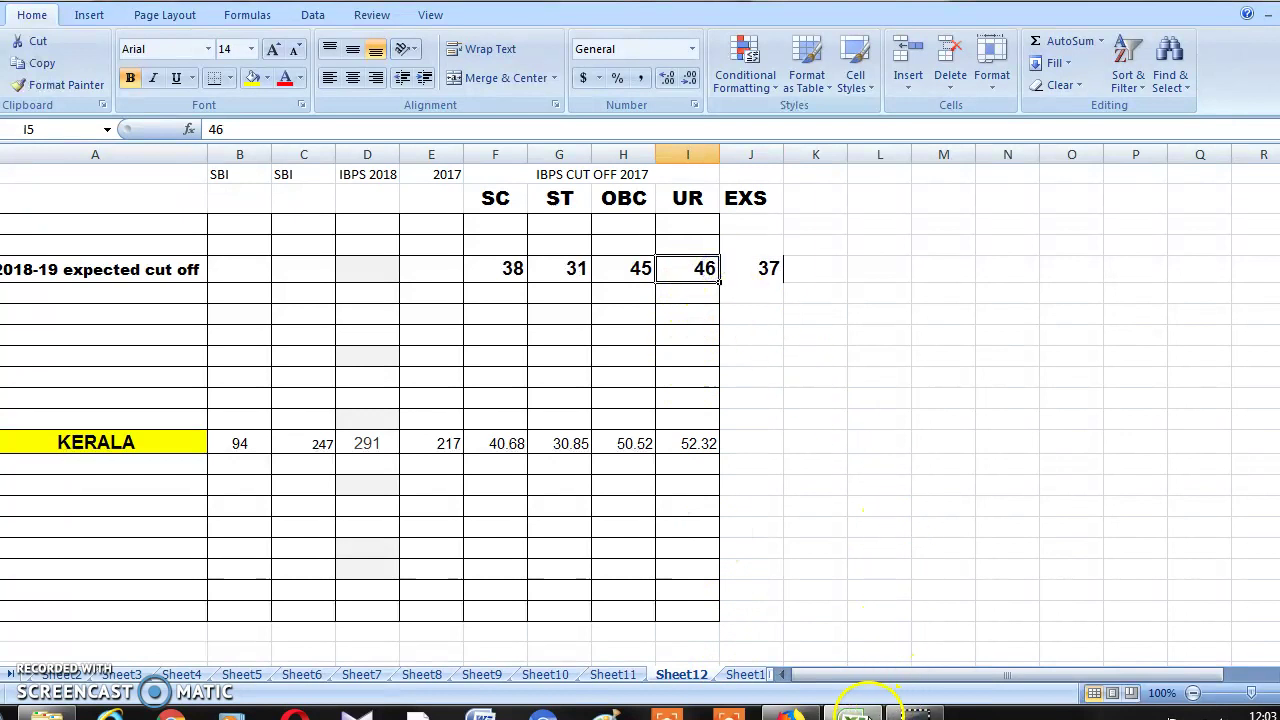
left_click(748, 674)
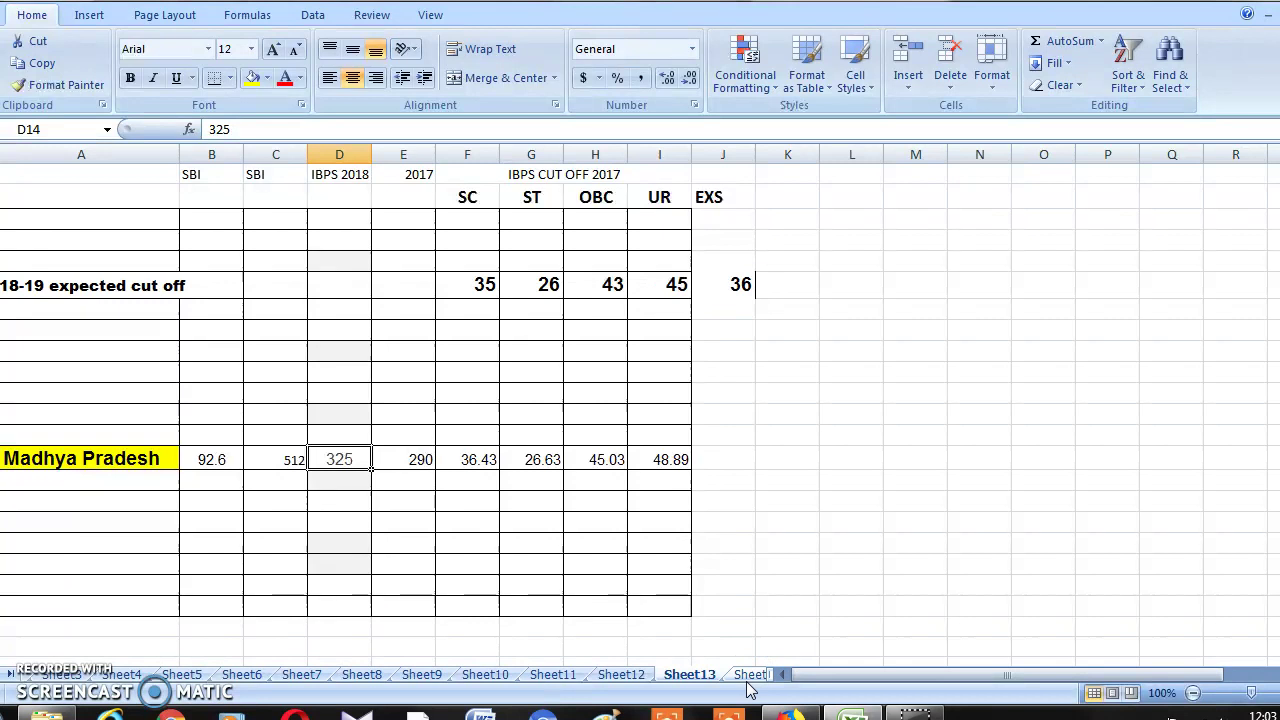
Compare Maharashtra's SBI cut-off with its 2018-19 expected UR cut-off on Sheet14, dismissing the Windows color scheme prompt.
left_click(750, 674)
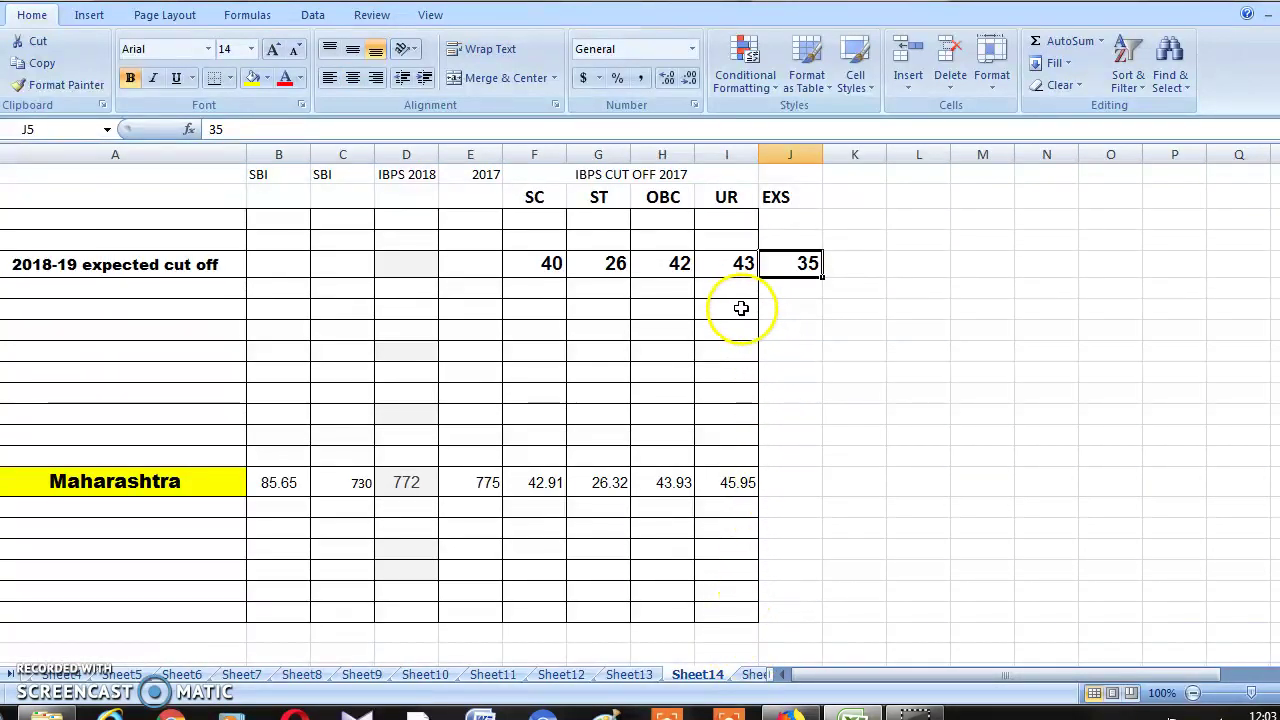
left_click(289, 483)
double_click(289, 483)
left_click_drag(298, 483, 237, 480)
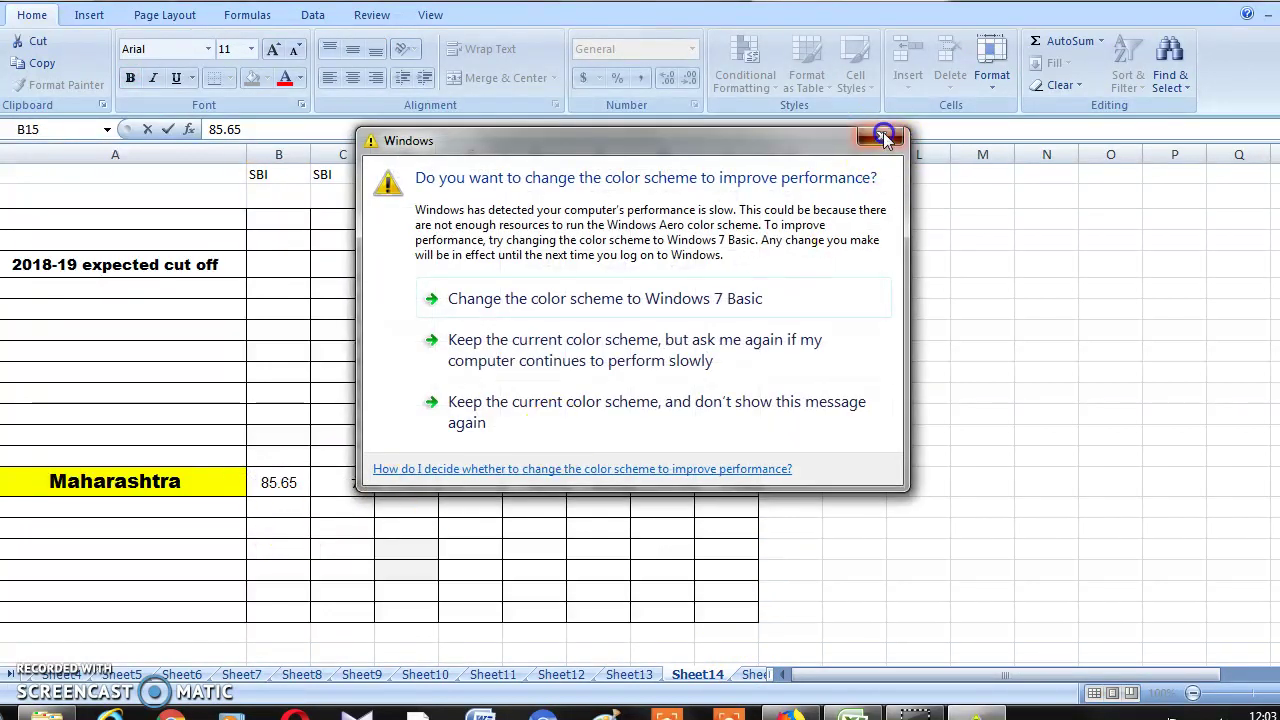
left_click(883, 135)
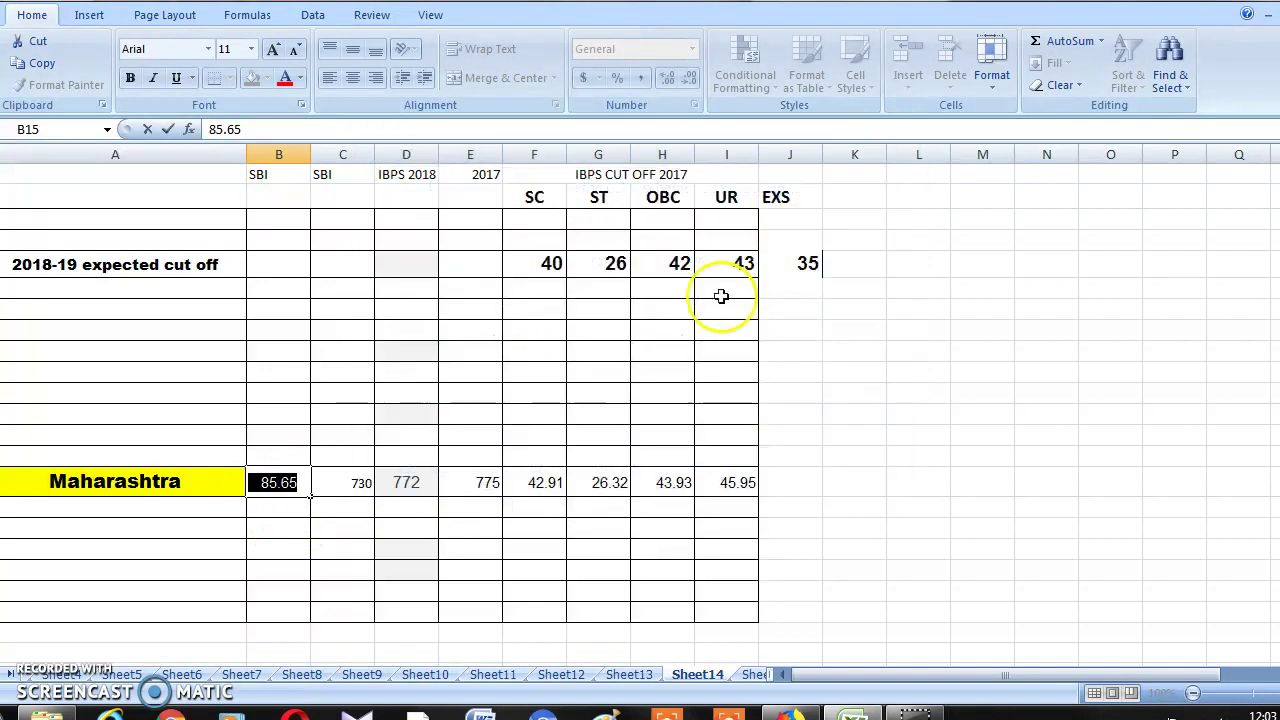
left_click(286, 500)
left_click(295, 483)
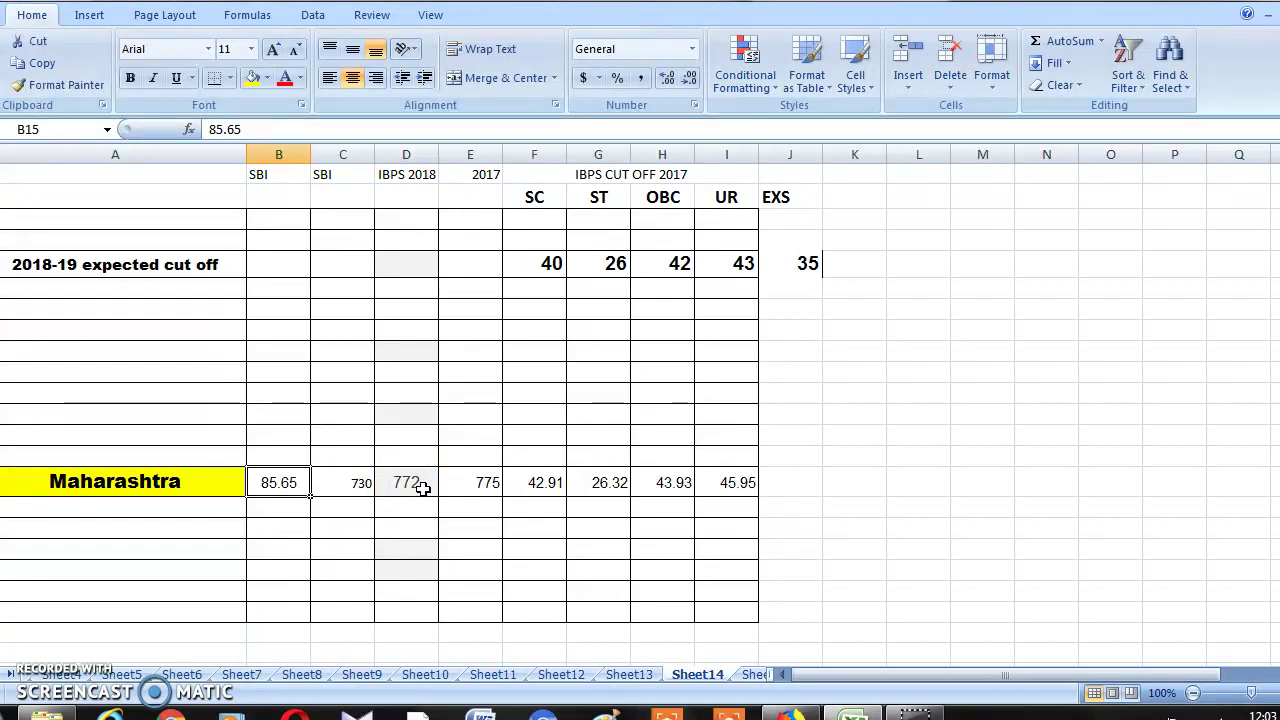
left_click(747, 266)
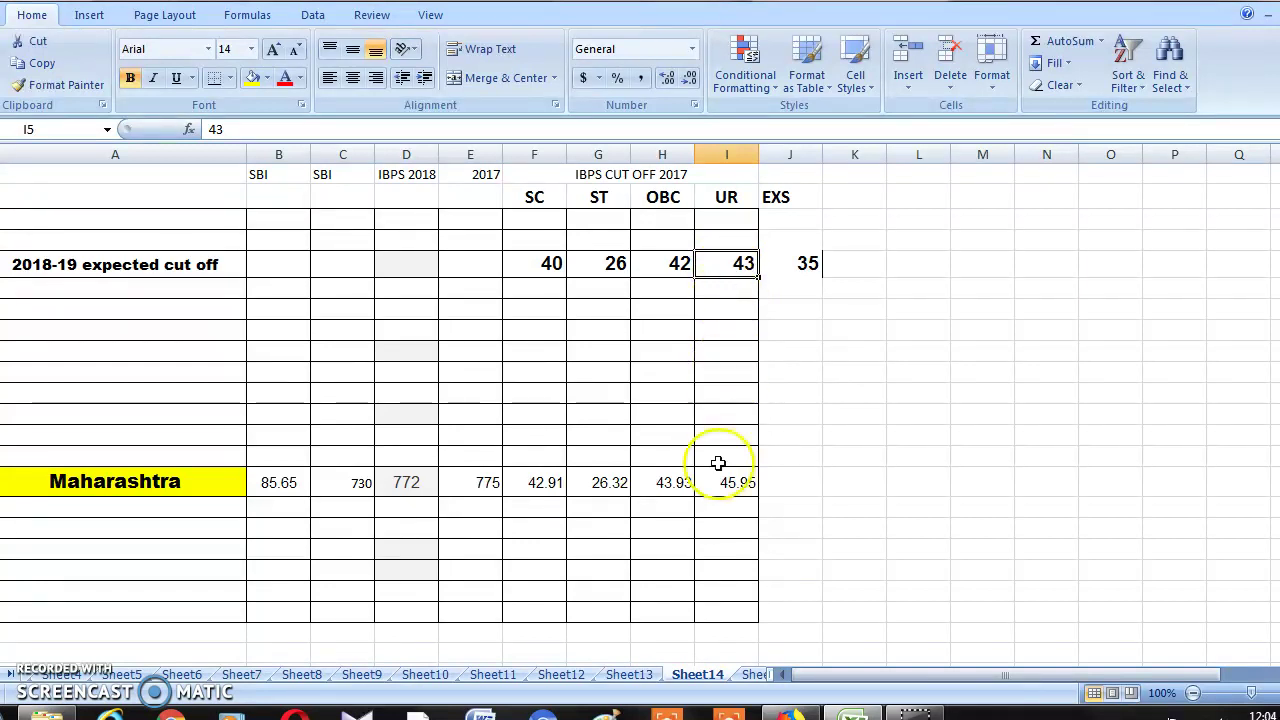
Check Odisha's 2018-19 expected UR and EXS cut-offs on Sheet15, dismissing the Windows color scheme prompt.
left_click(755, 677)
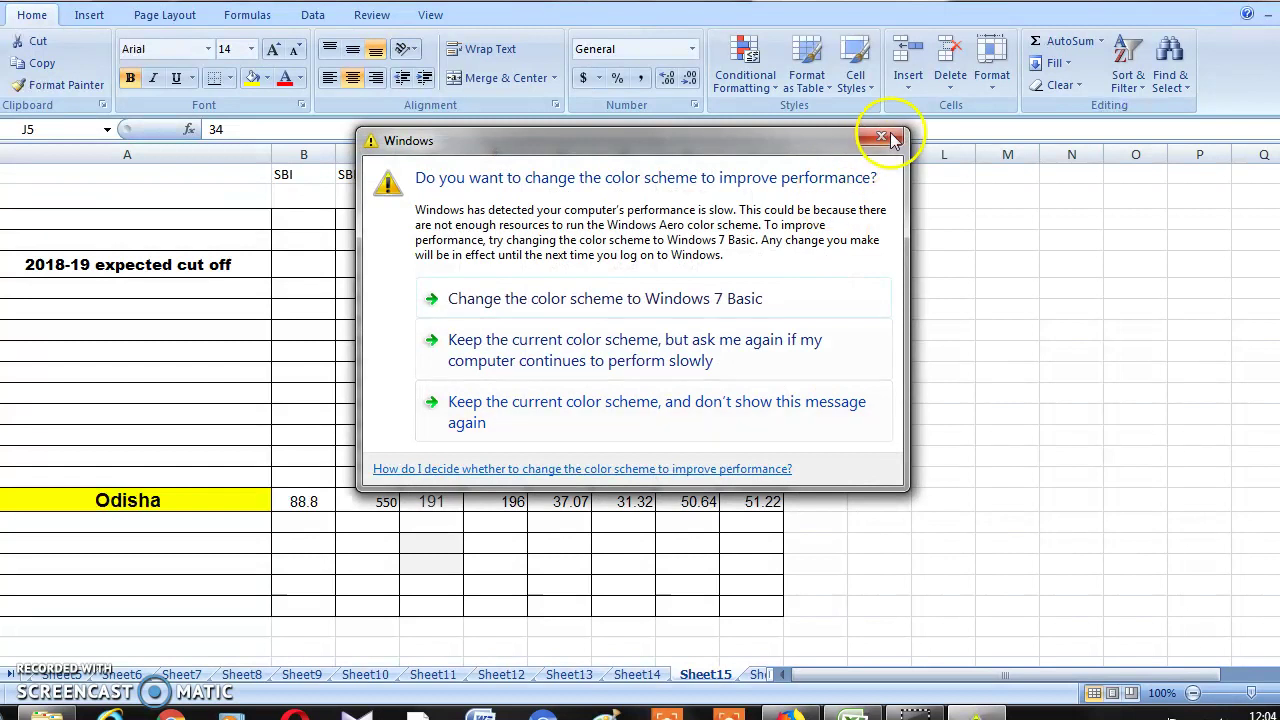
left_click(883, 134)
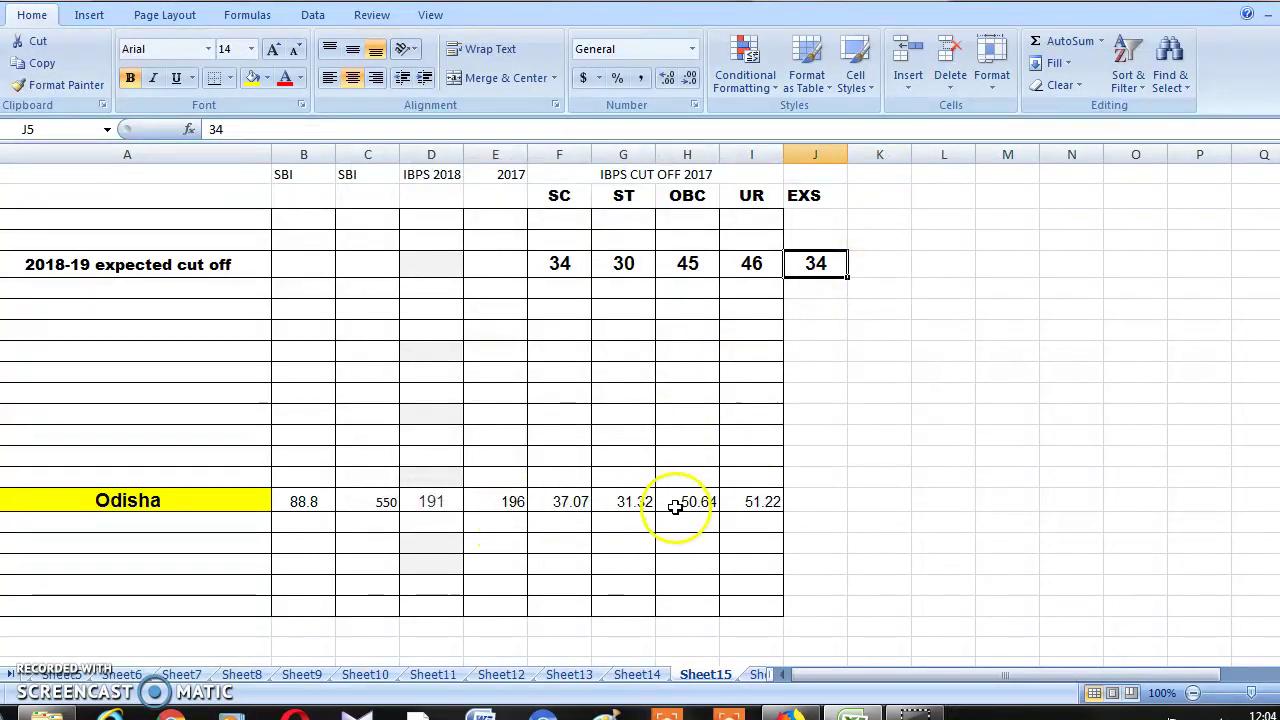
left_click(761, 264)
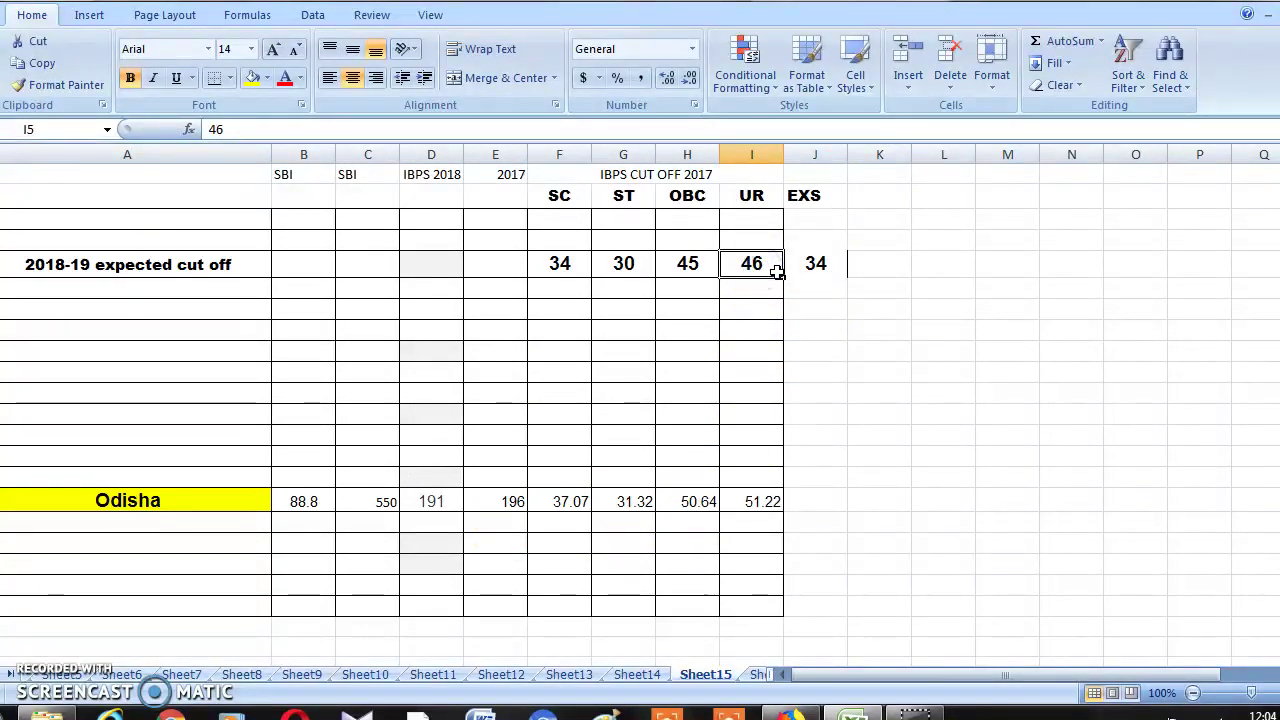
left_click(764, 267)
left_click(766, 266)
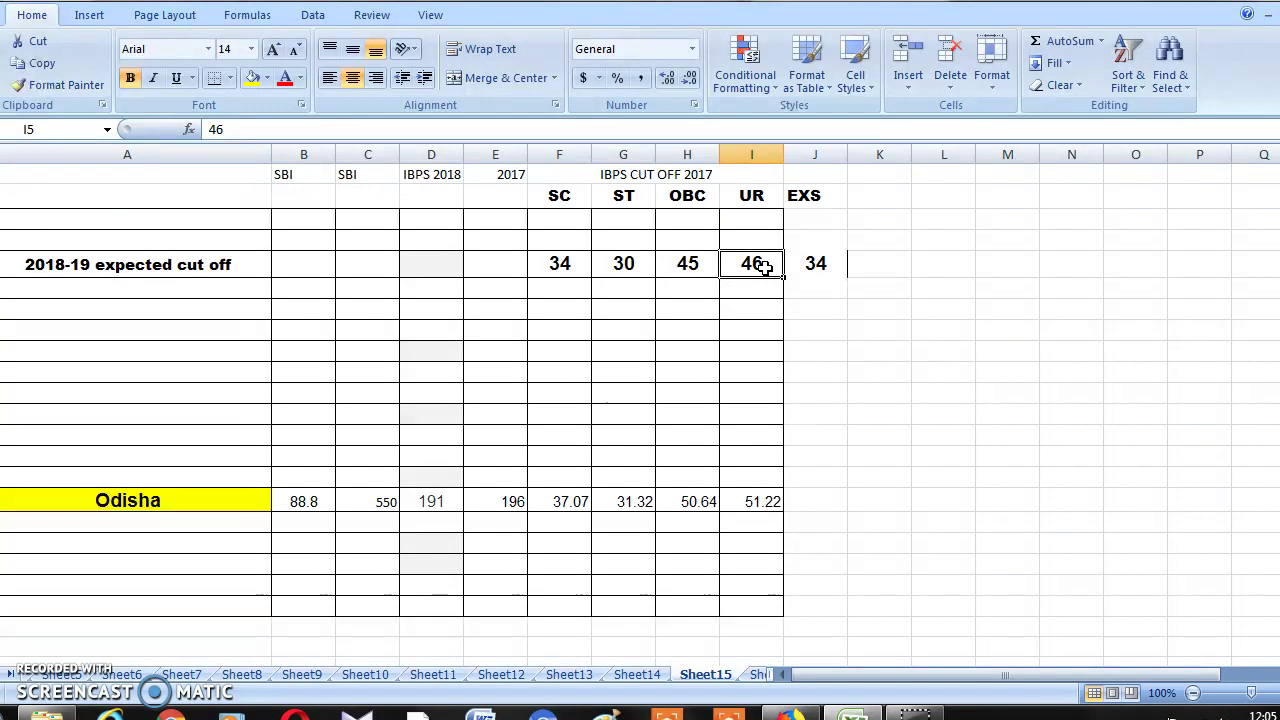
left_click(816, 290)
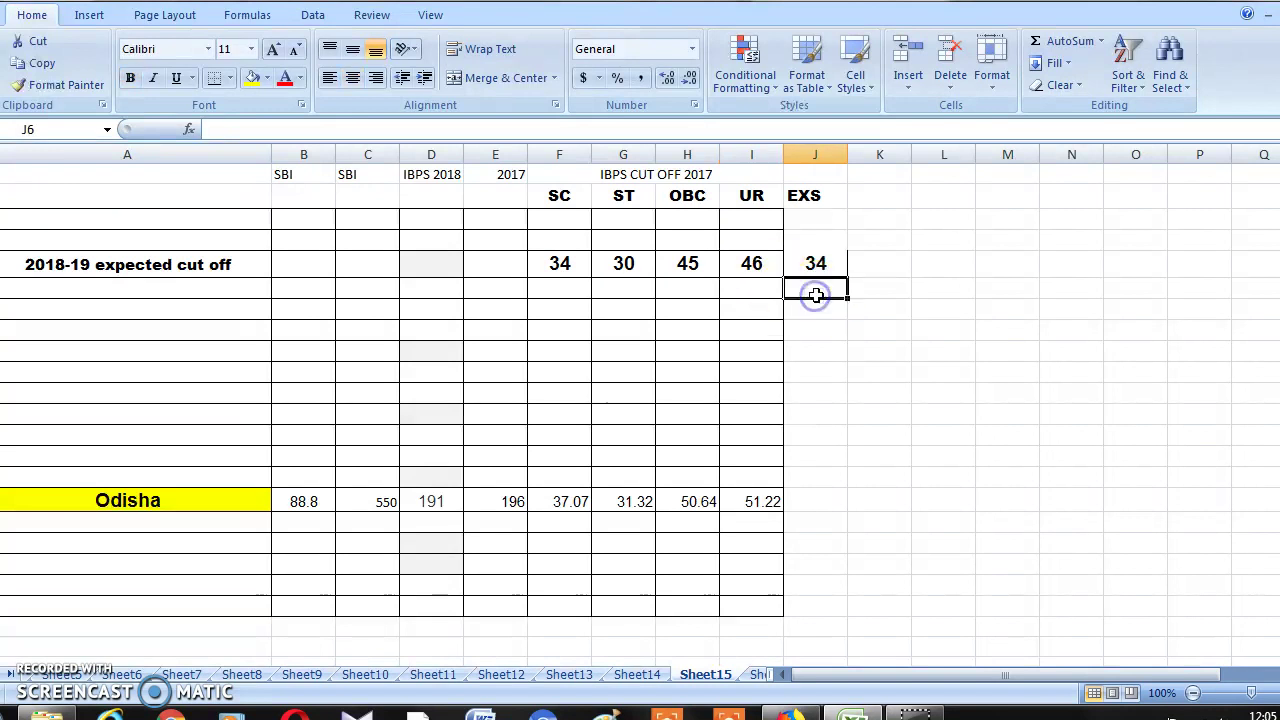
View the 2018-19 expected cut-offs for Punjab on Sheet16 and Rajasthan on Sheet17.
left_click(760, 675)
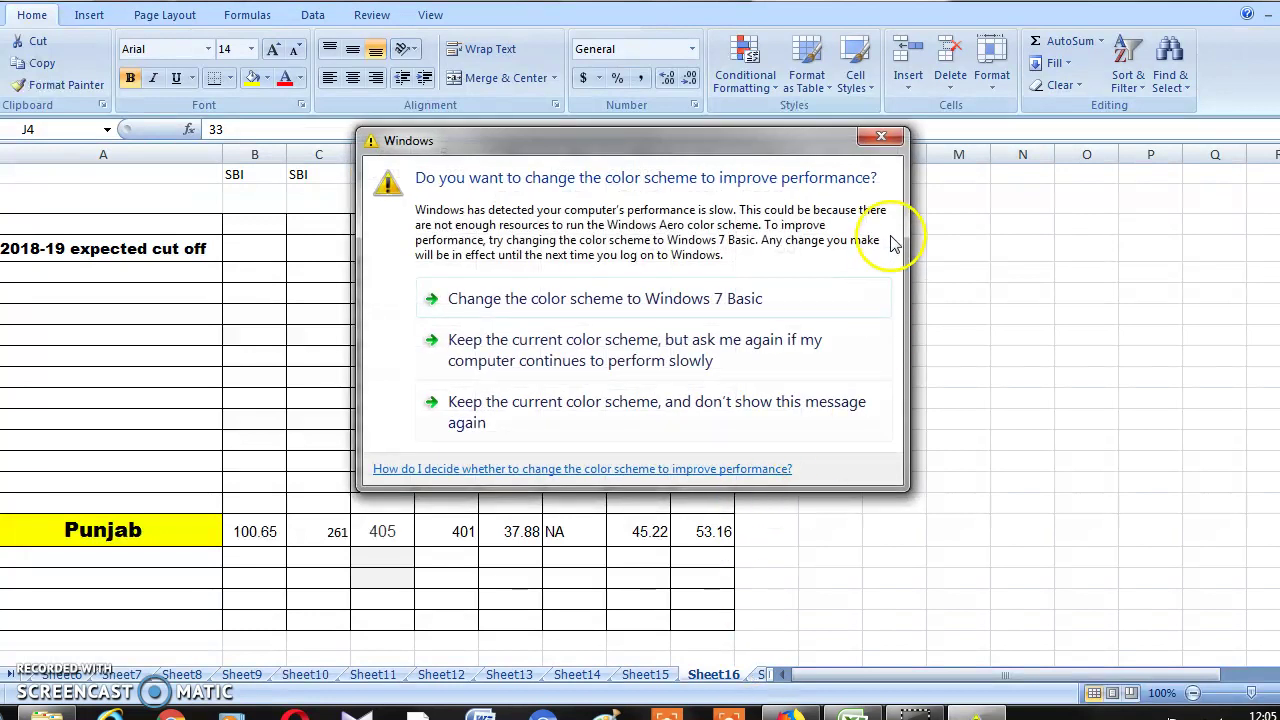
left_click(881, 136)
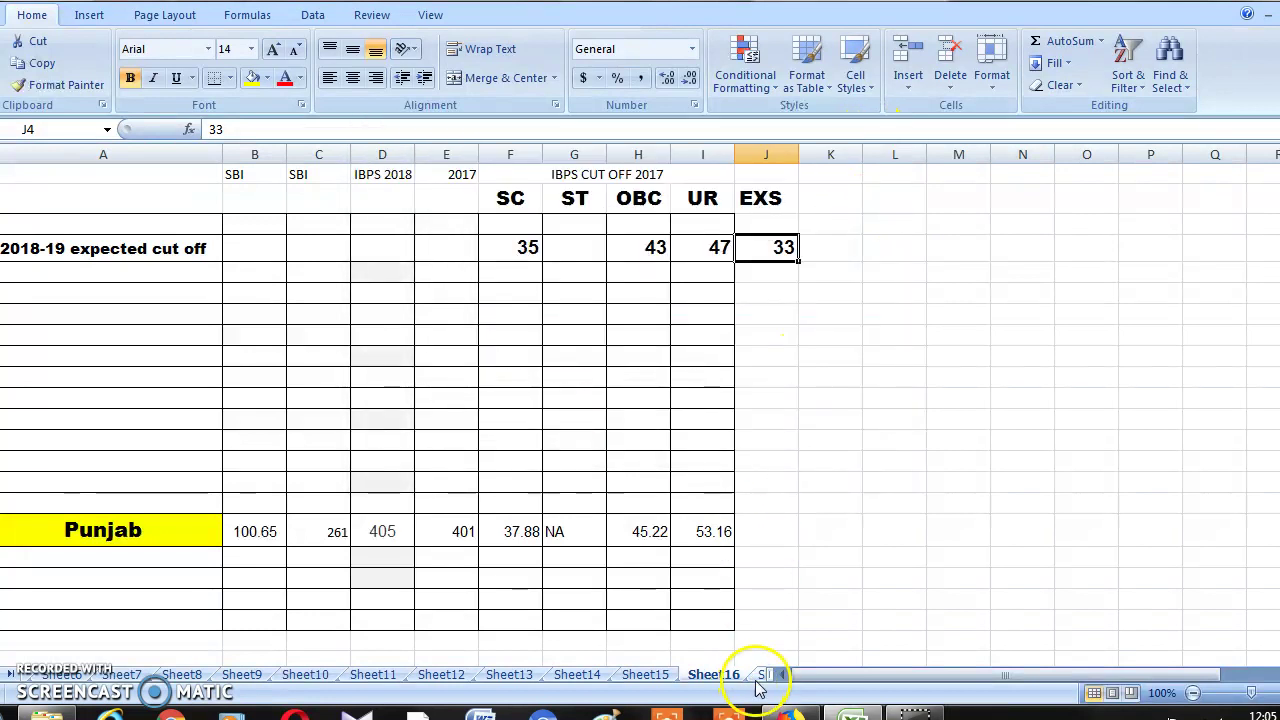
left_click(760, 678)
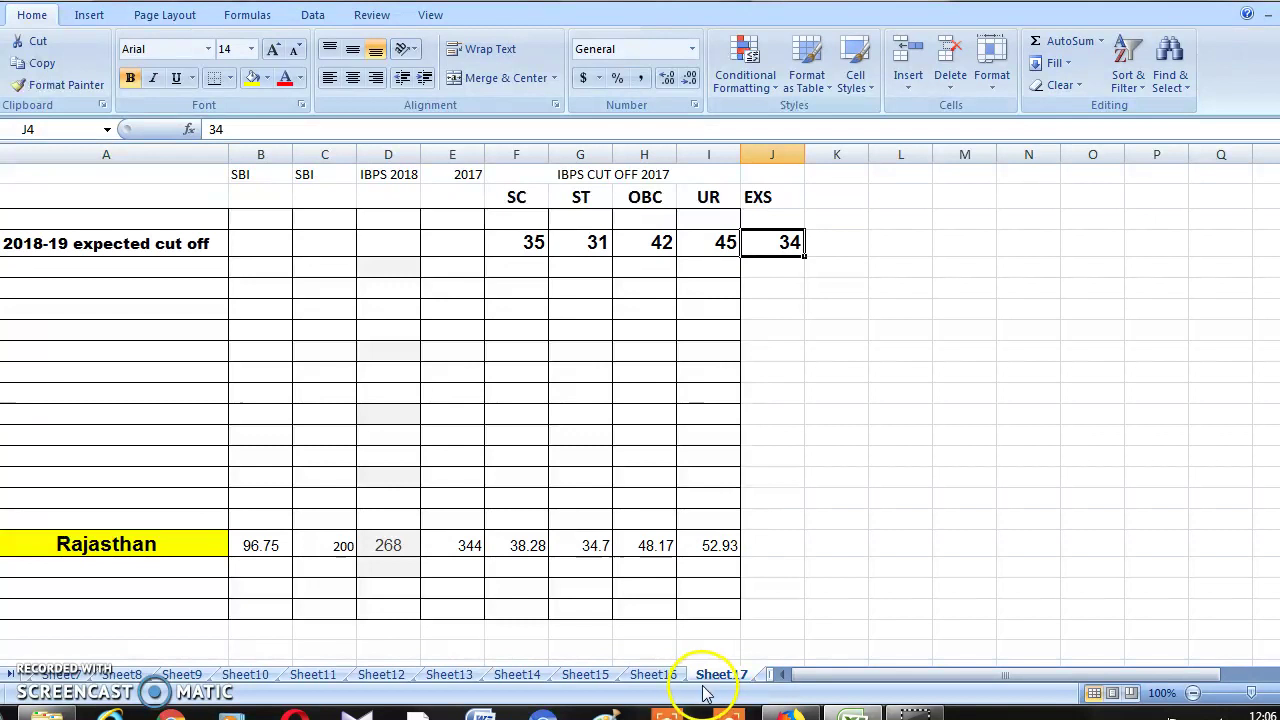
Check Tamil Nadu's IBPS 2018 vacancies, SBI vacancies and SBI cut-off against its expected cut-offs on Sheet18.
left_click(762, 679)
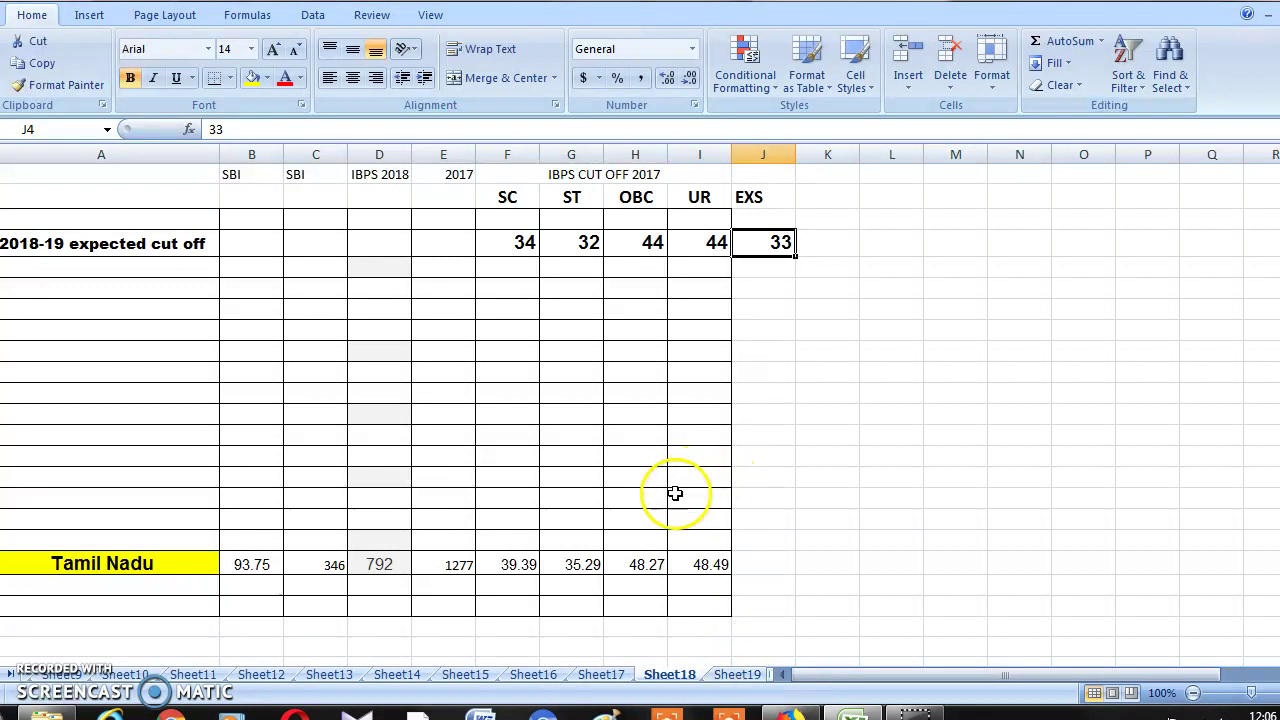
left_click(400, 564)
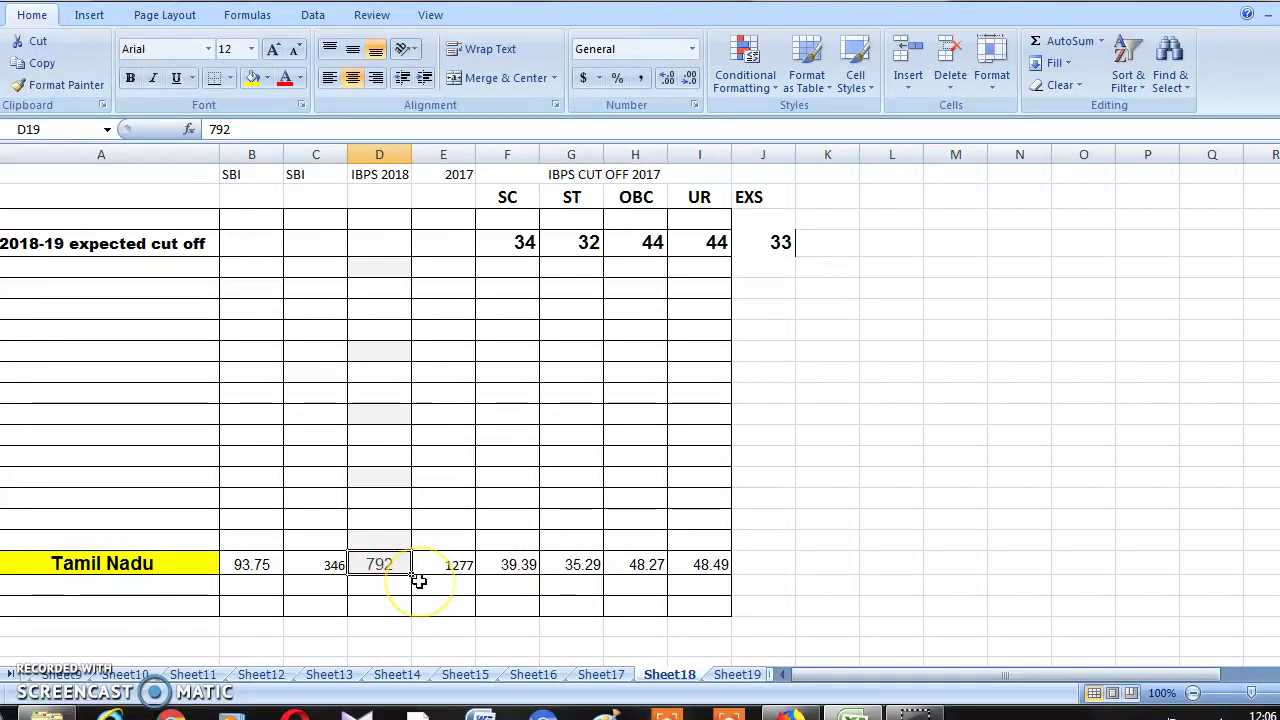
left_click(321, 566)
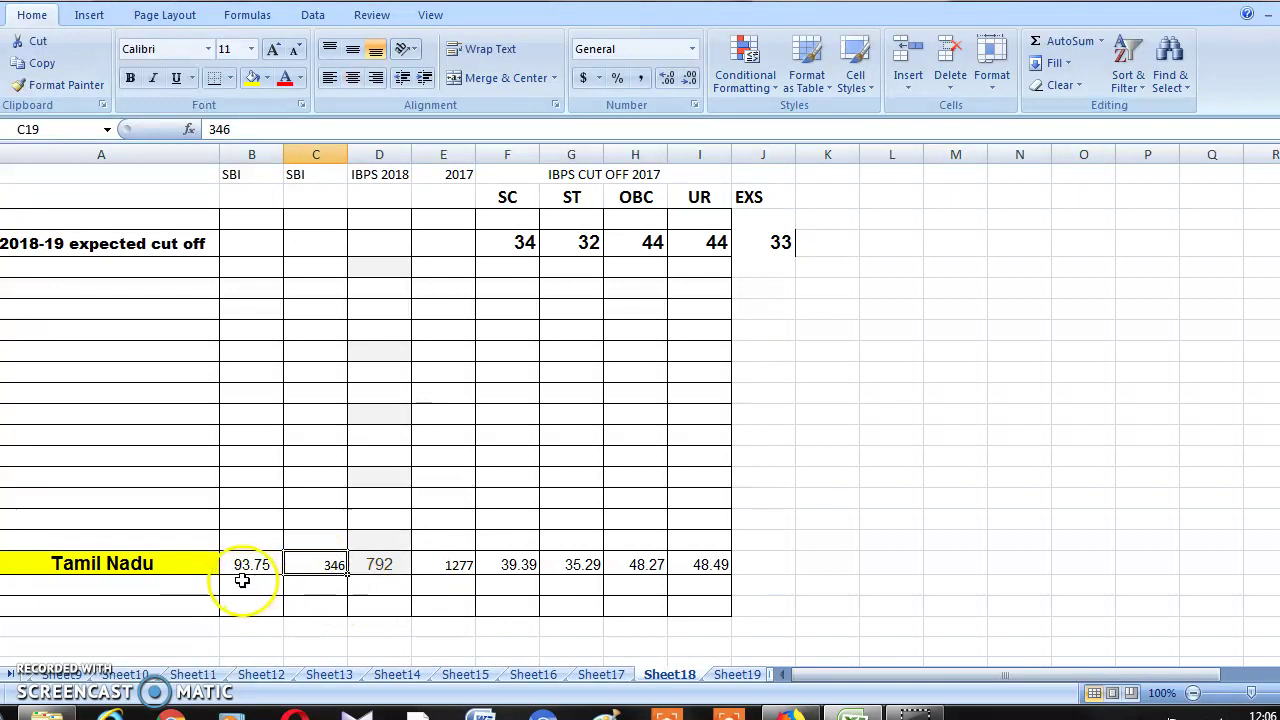
left_click(272, 567)
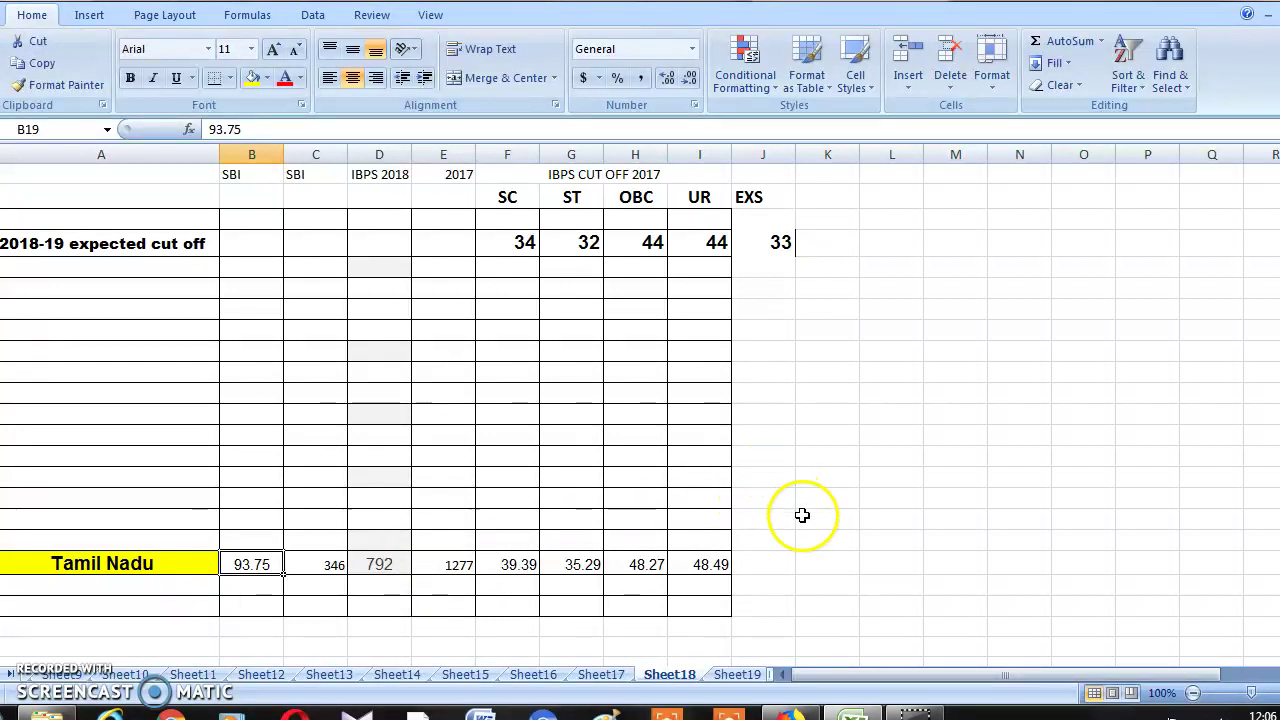
View Telangana's 2018-19 expected cut-offs and vacancies on Sheet19, closing the color scheme prompt without choosing an option.
left_click(737, 675)
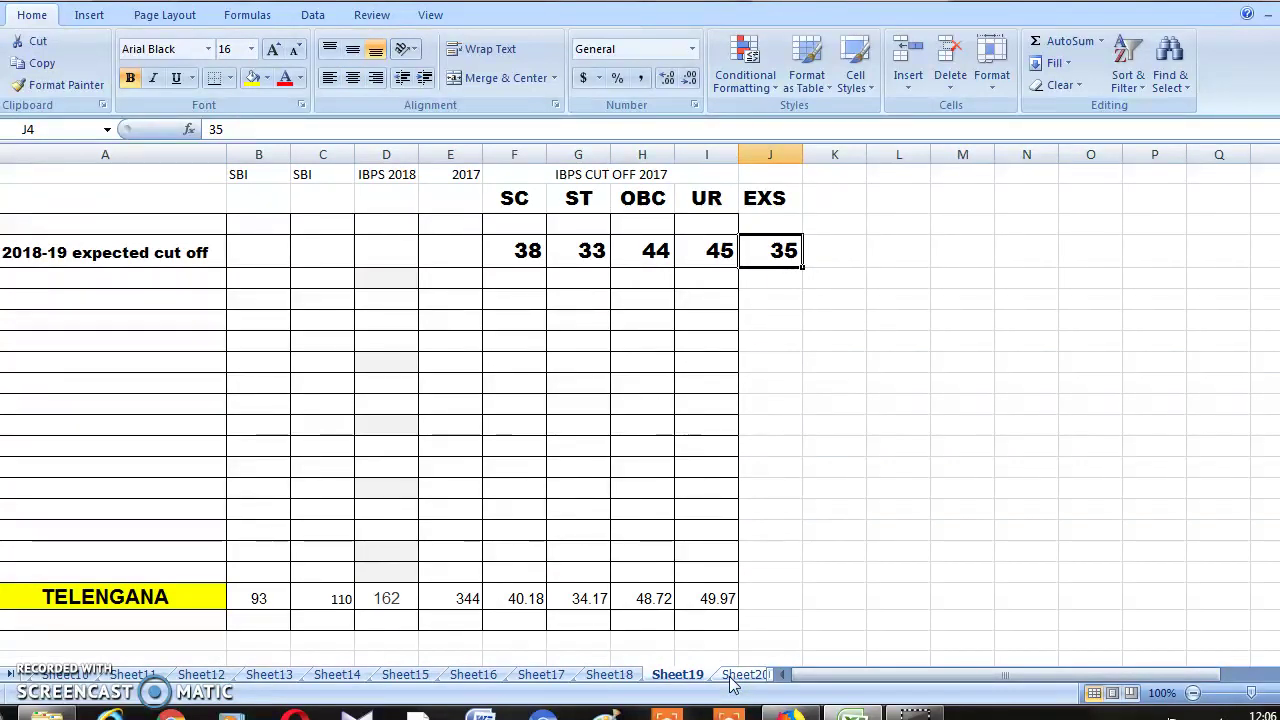
left_click(735, 490)
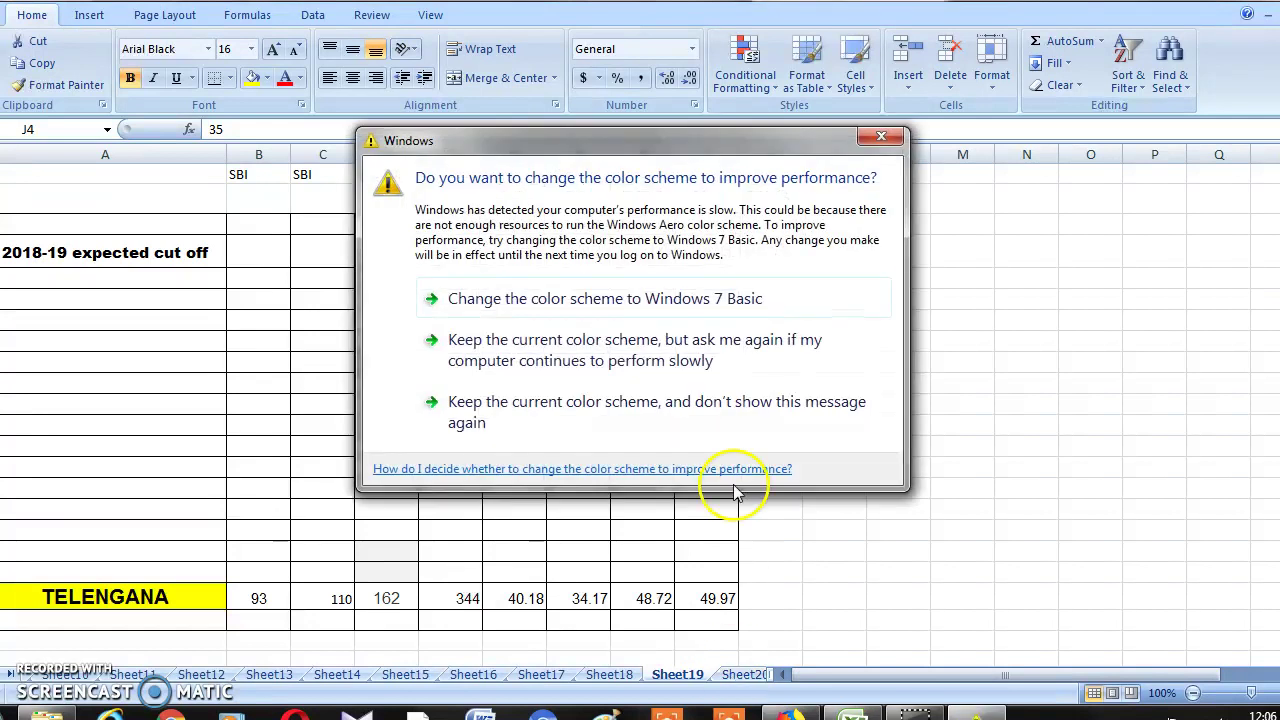
left_click(878, 136)
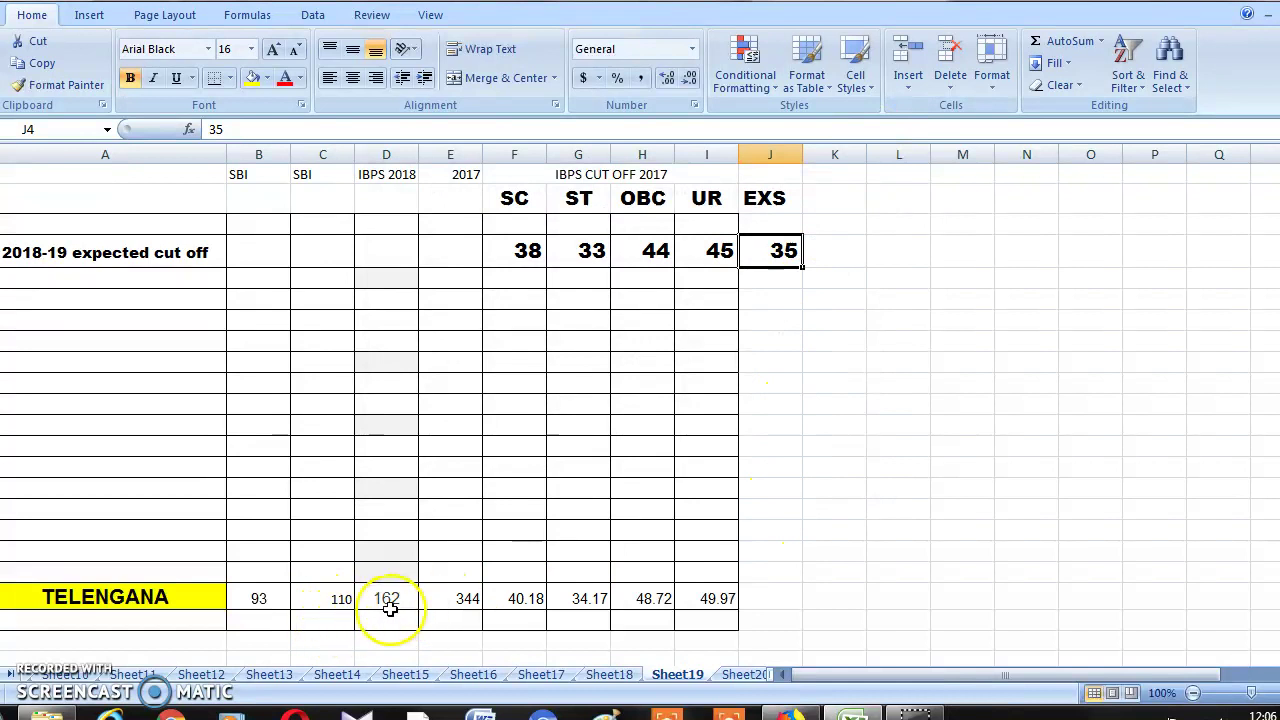
Compare West Bengal's SBI cut-off with its 2018-19 expected UR cut-off on Sheet20.
left_click(740, 674)
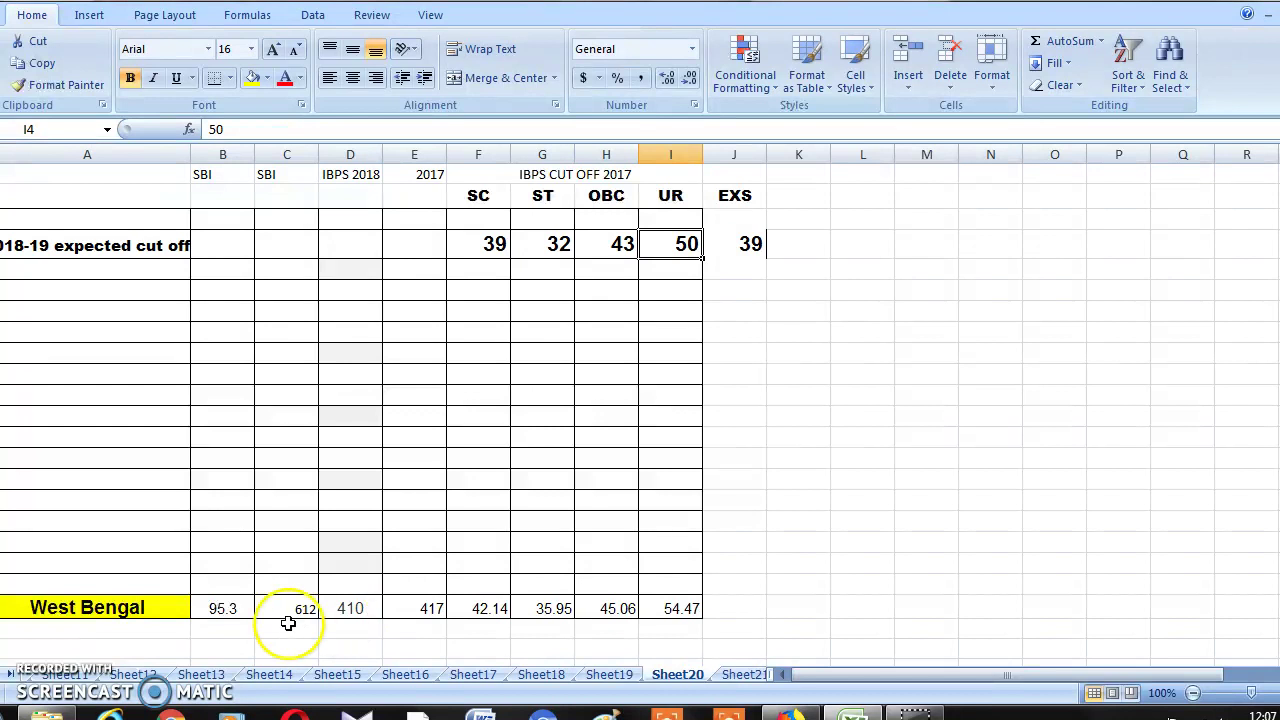
left_click(236, 609)
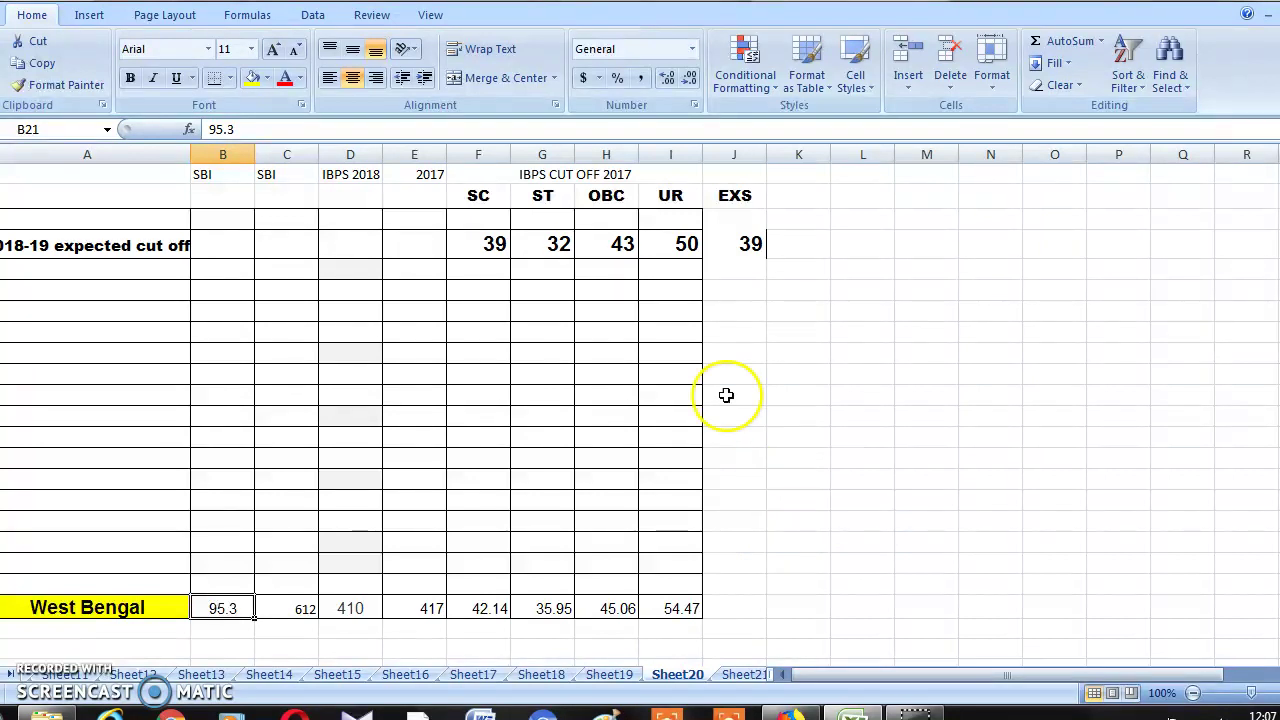
left_click(680, 246)
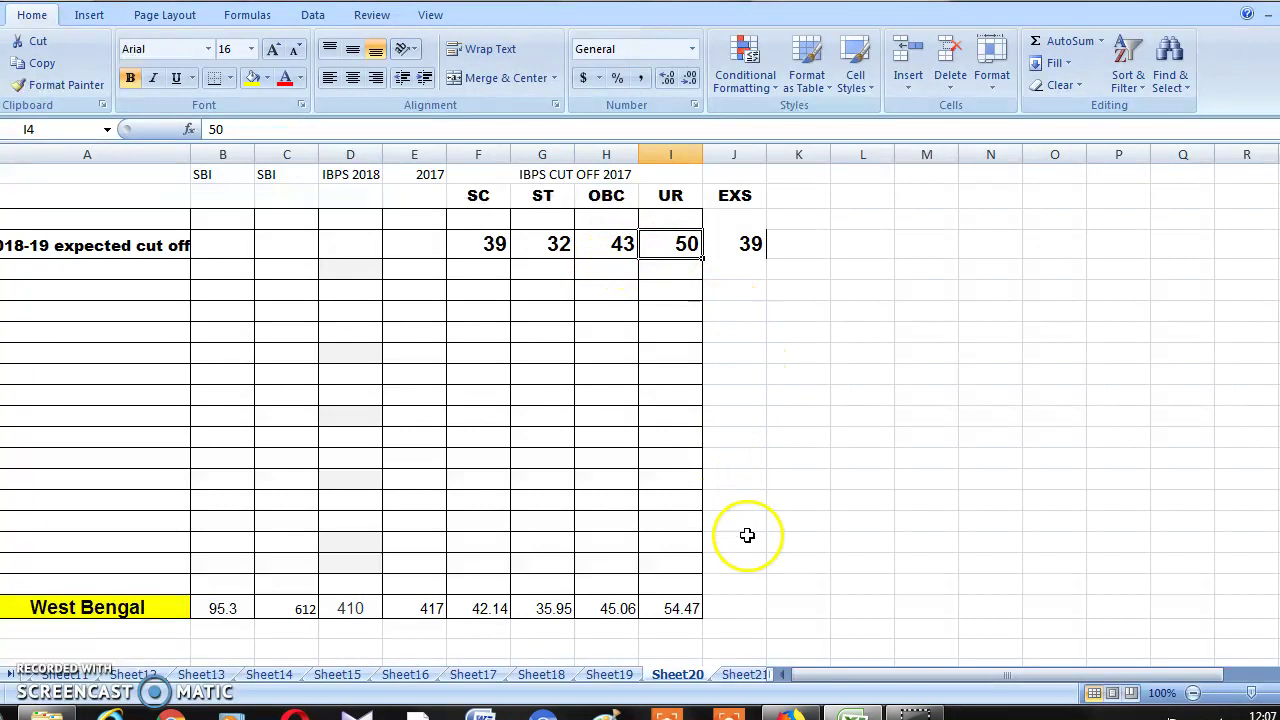
Show the full closing message in the merged cell A1 on Sheet21.
left_click(740, 676)
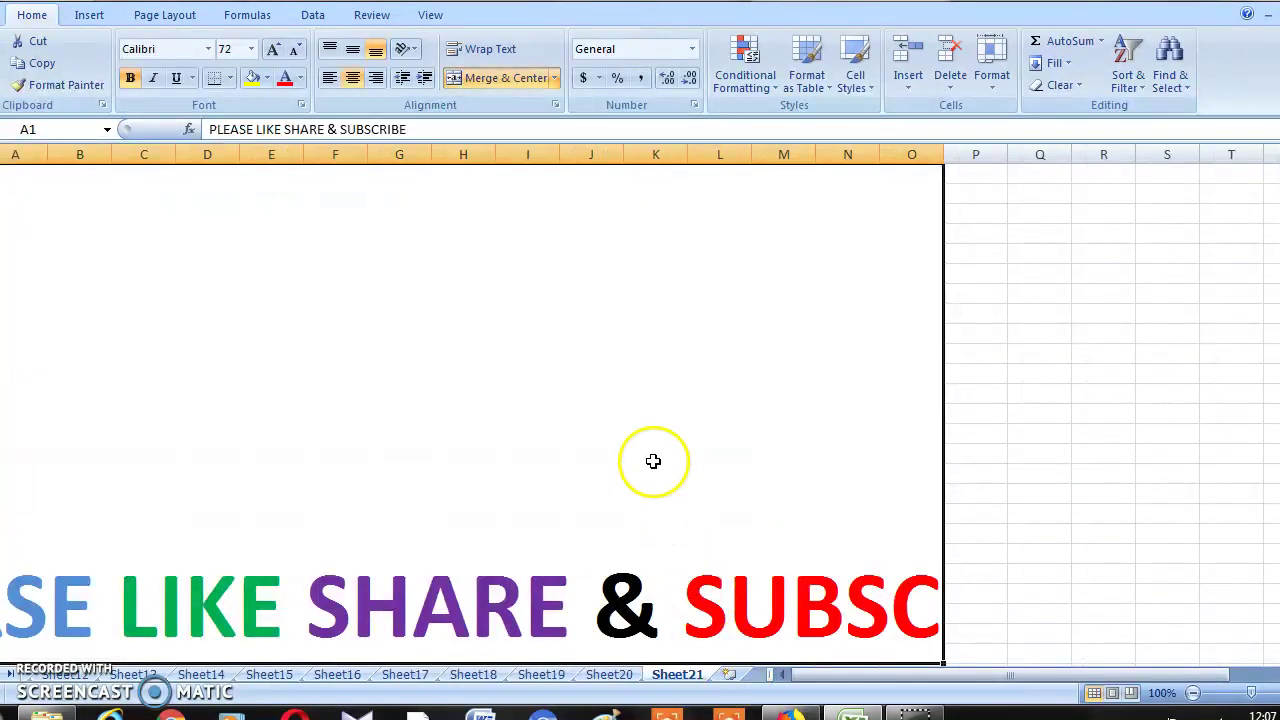
double_click(682, 368)
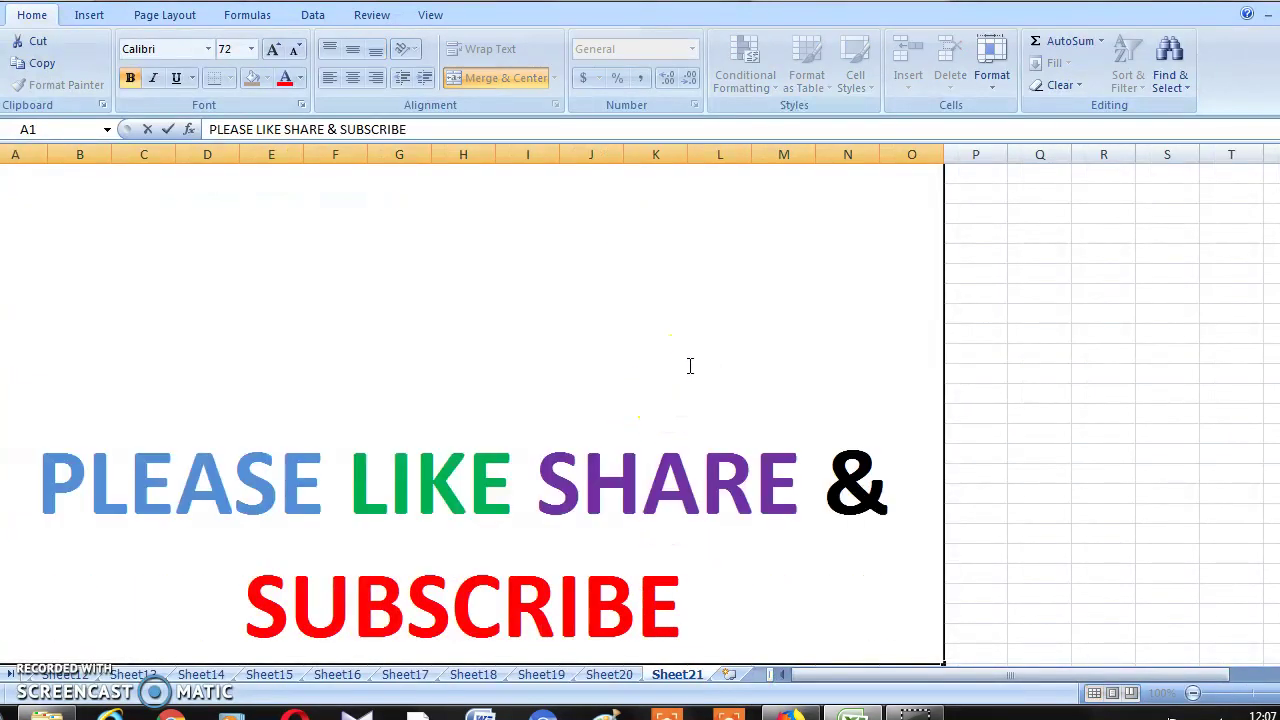